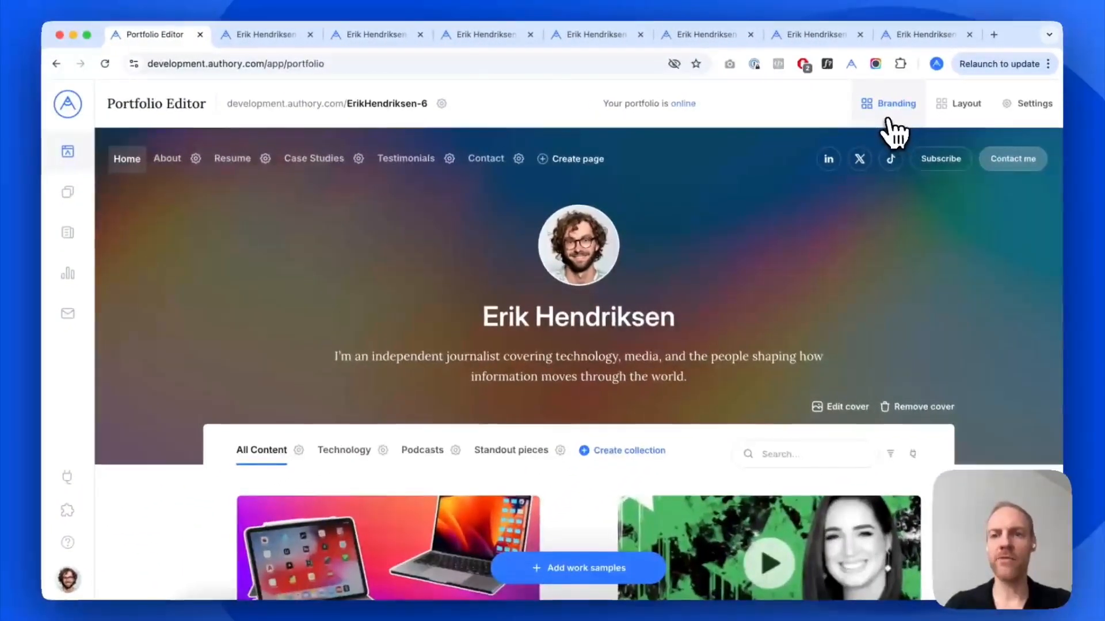
Step: Open the portfolio's branding settings and look through the page preview
{"action": "left_click", "coordinate": [889, 119]}
{"action": "scroll", "coordinate": [569, 220], "scroll_direction": "down", "scroll_amount": 2}
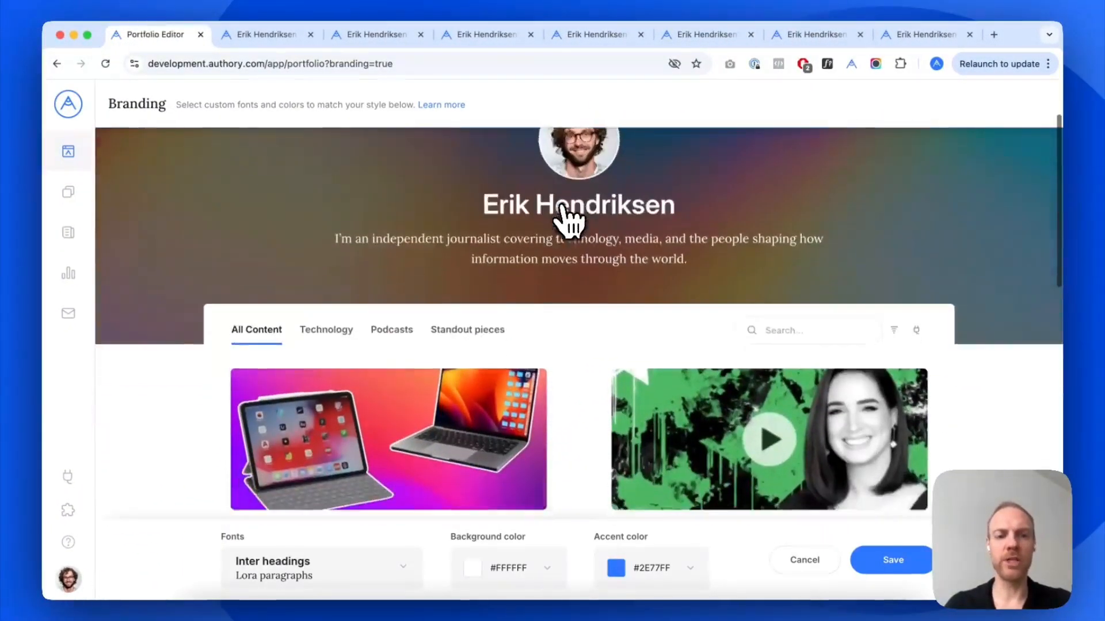
{"action": "scroll", "coordinate": [568, 220], "scroll_direction": "down", "scroll_amount": 10}
{"action": "scroll", "coordinate": [568, 221], "scroll_direction": "up", "scroll_amount": 10}
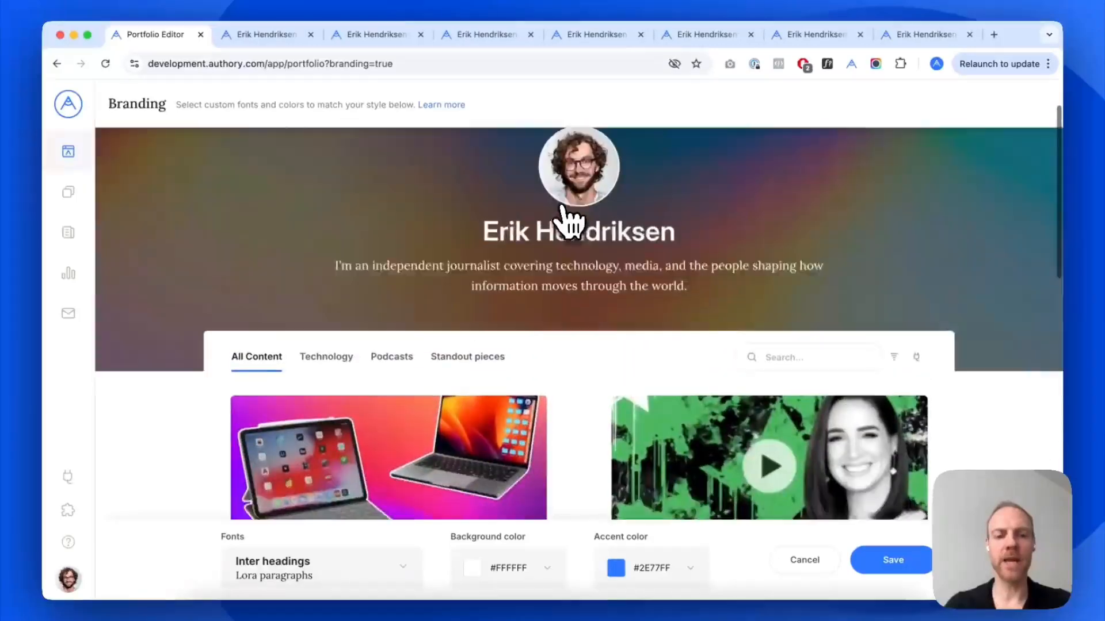
{"action": "scroll", "coordinate": [567, 222], "scroll_direction": "up", "scroll_amount": 1}
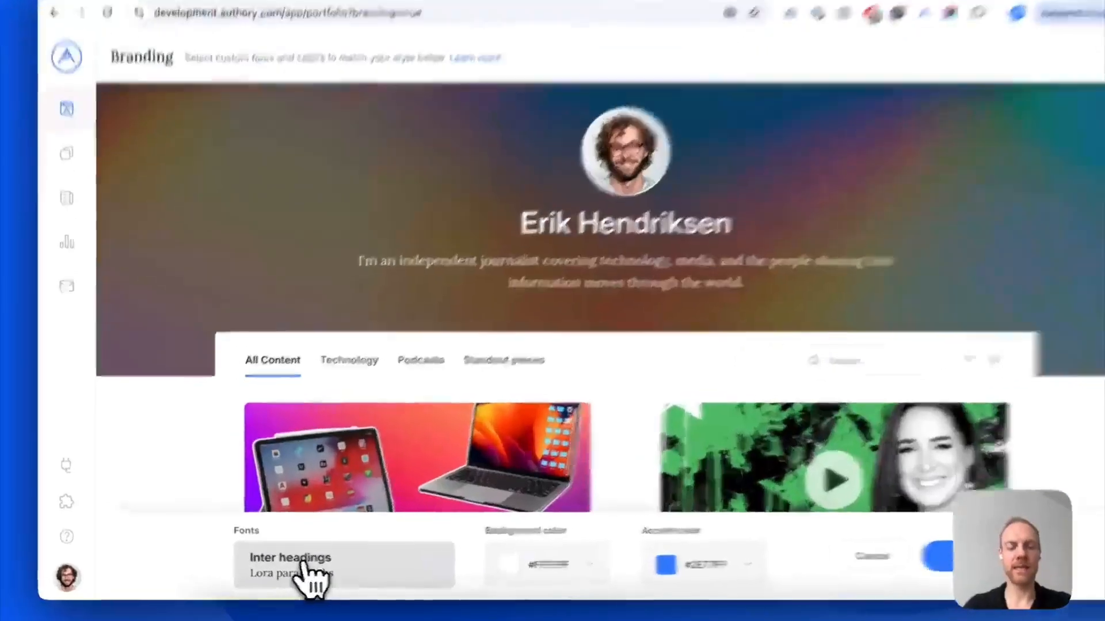
Step: Try the Libre headings with SourceSansPro paragraphs and the Mono headings with Spectral paragraphs font pairings
{"action": "left_click", "coordinate": [283, 566]}
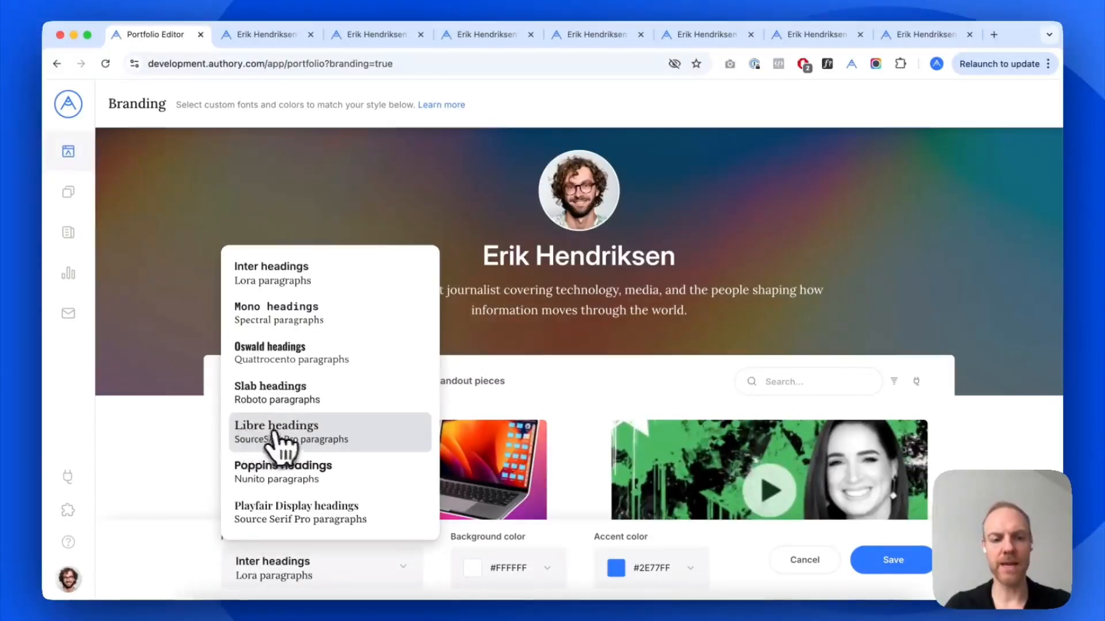
{"action": "left_click", "coordinate": [306, 443]}
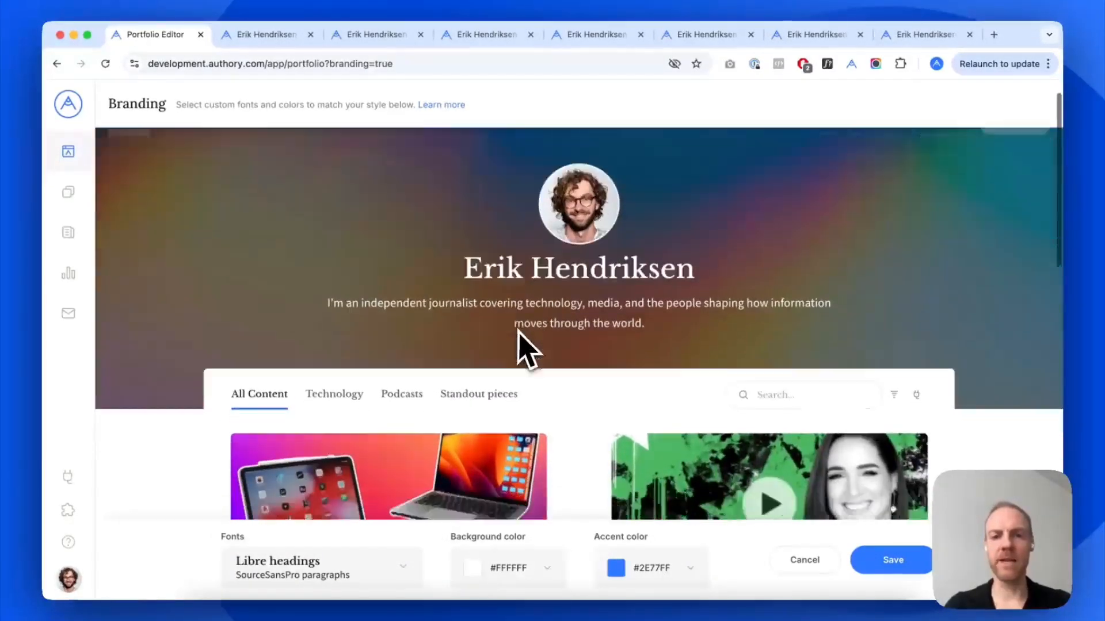
{"action": "scroll", "coordinate": [526, 345], "scroll_direction": "down", "scroll_amount": 5}
{"action": "scroll", "coordinate": [525, 345], "scroll_direction": "up", "scroll_amount": 5}
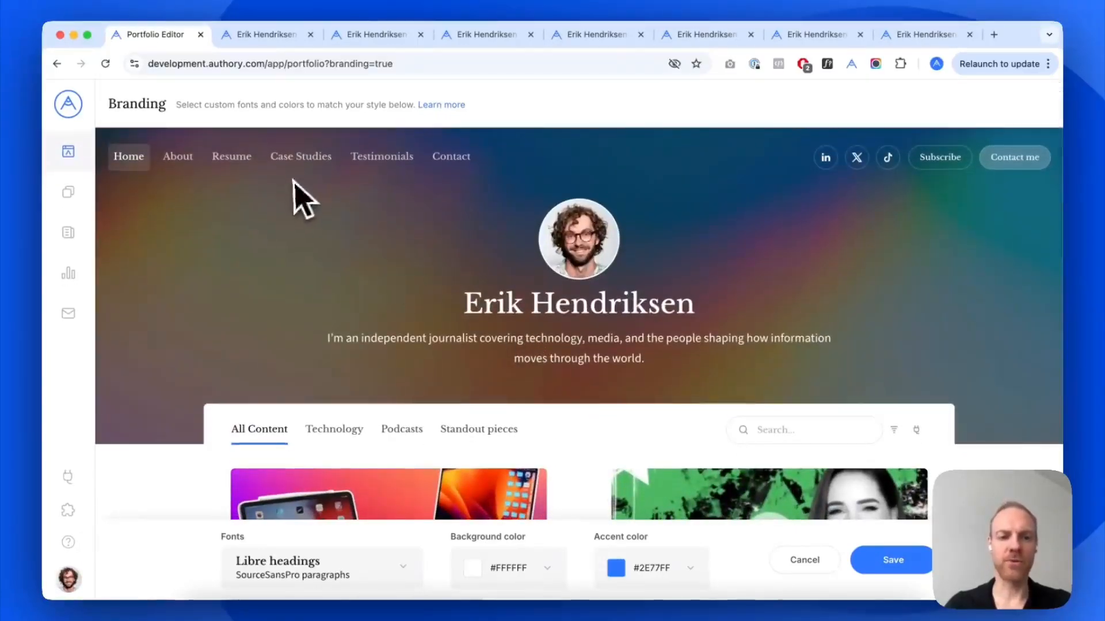
{"action": "left_click", "coordinate": [249, 558]}
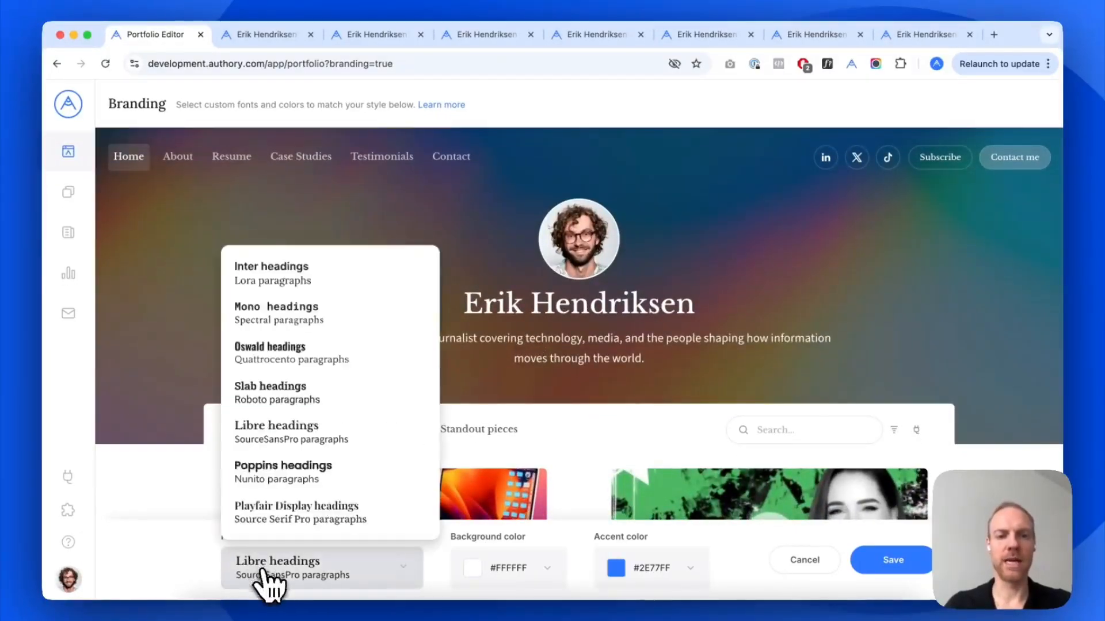
{"action": "left_click", "coordinate": [304, 314]}
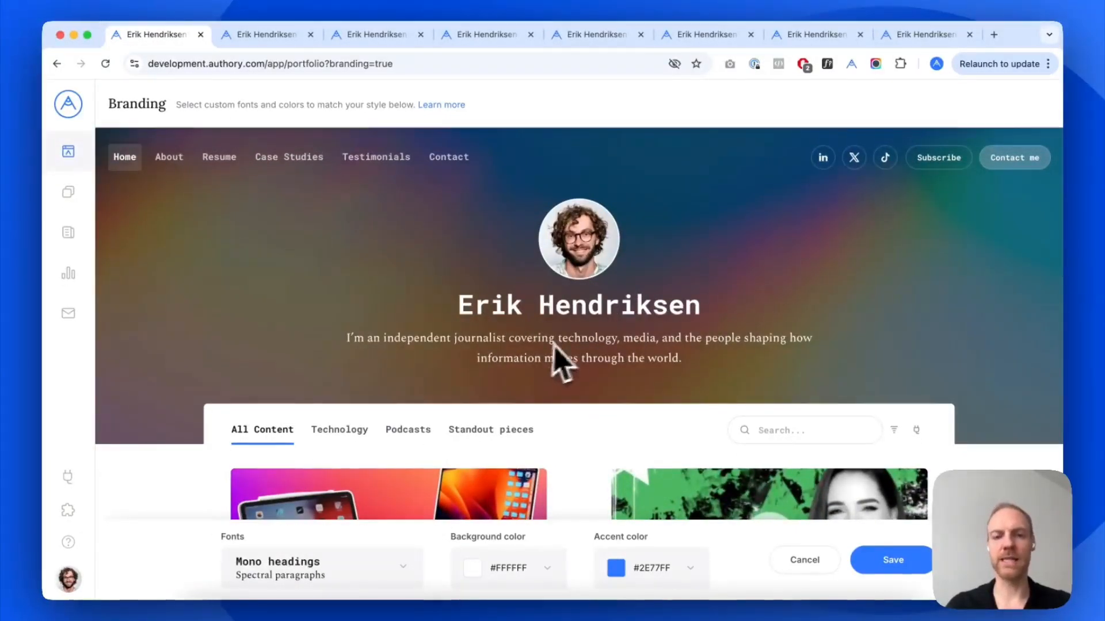
Step: Set the portfolio fonts to Poppins headings with Nunito paragraphs
{"action": "left_click", "coordinate": [310, 572]}
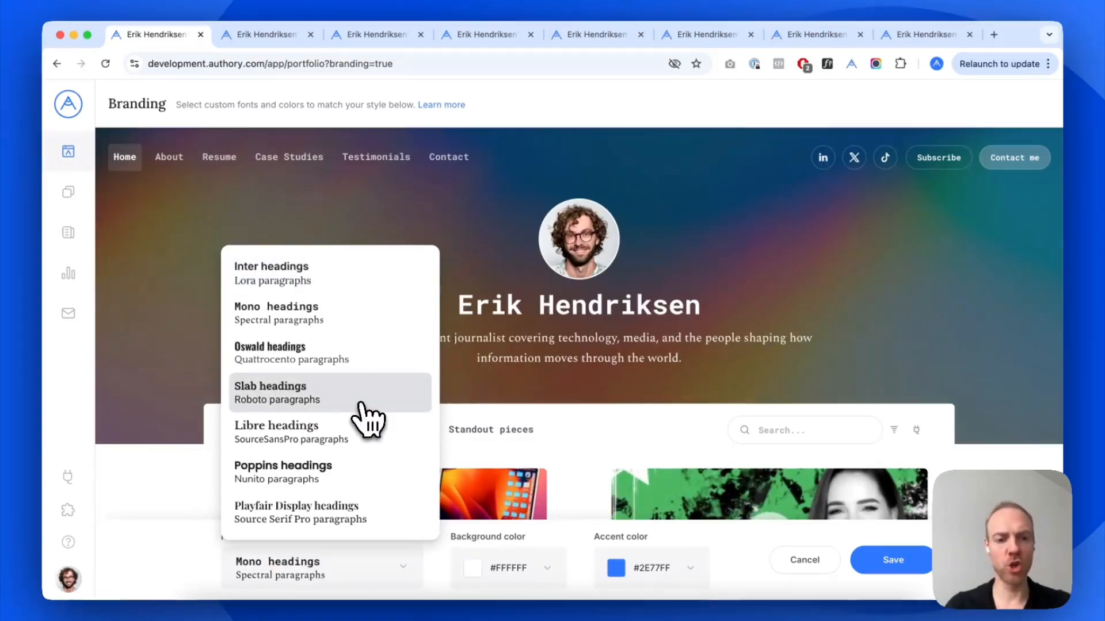
{"action": "left_click", "coordinate": [357, 472]}
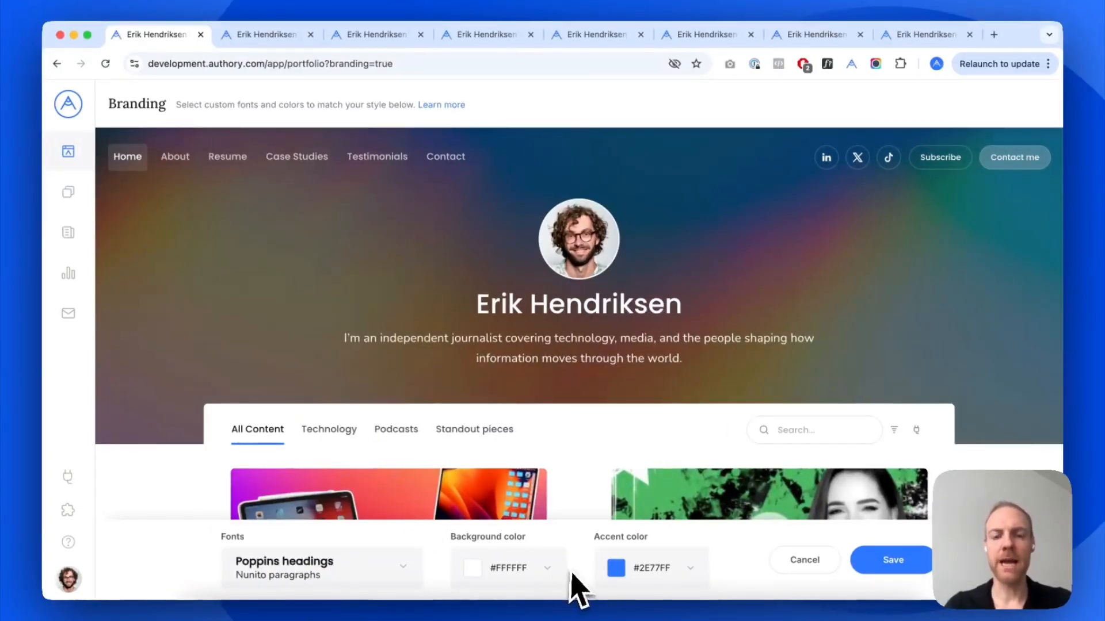
{"action": "scroll", "coordinate": [618, 454], "scroll_direction": "down", "scroll_amount": 3}
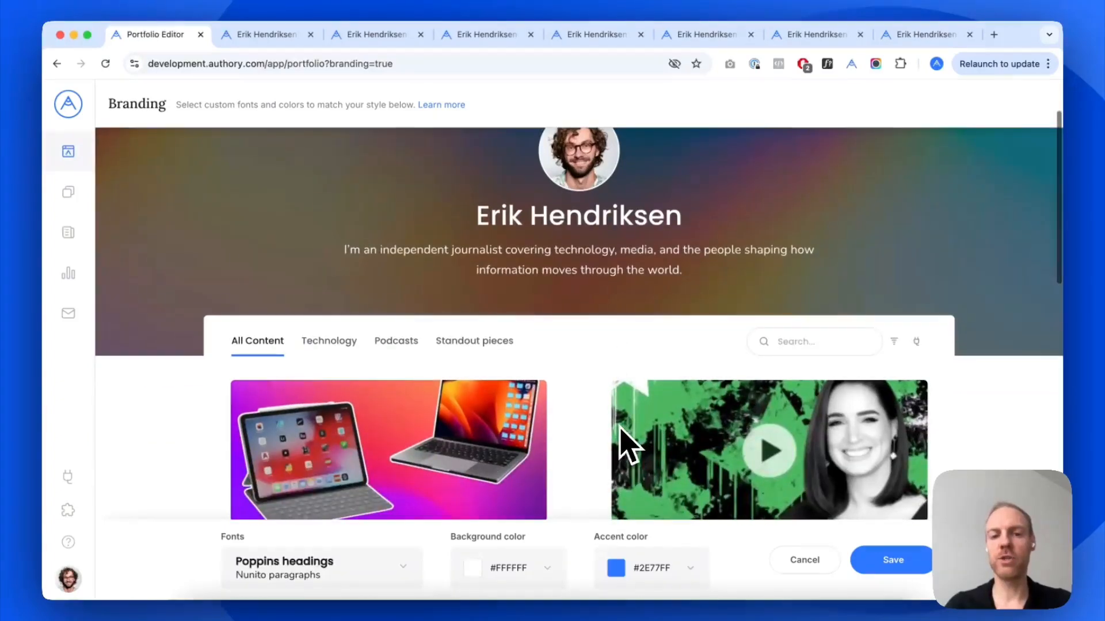
Step: Set the background color to #EEF2FF and the accent color to red #E11D48, saving the branding
{"action": "left_click", "coordinate": [564, 571]}
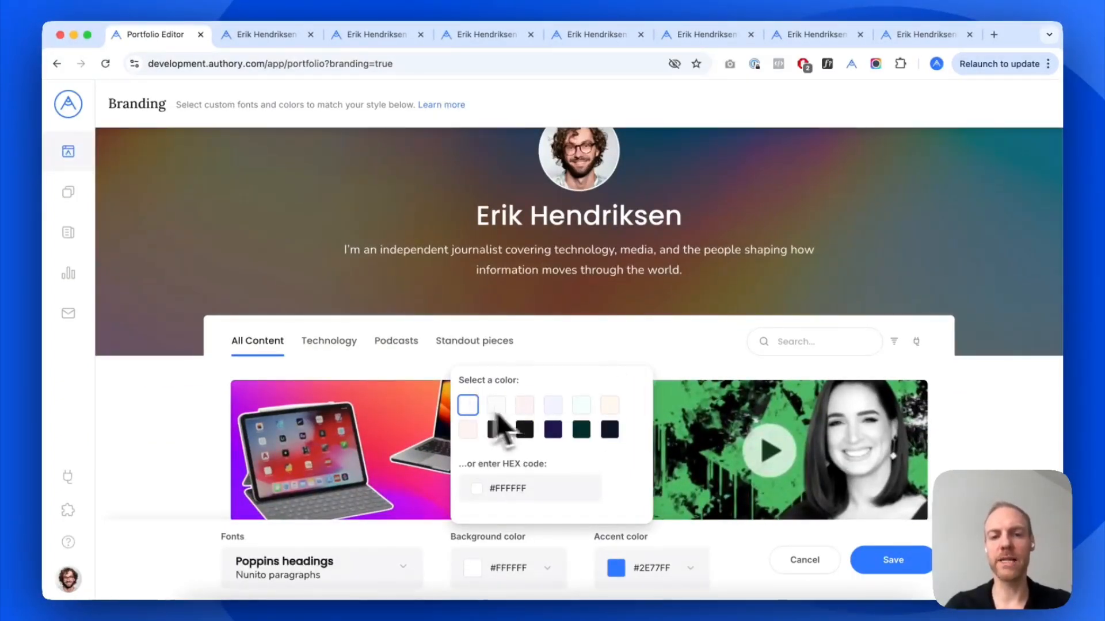
{"action": "left_click", "coordinate": [554, 407]}
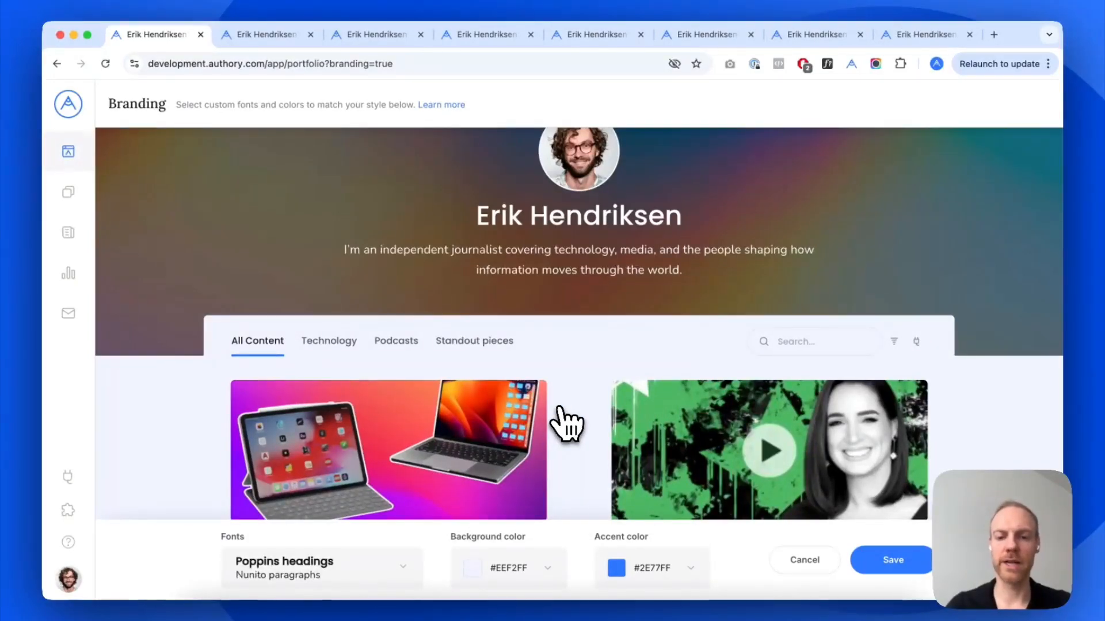
{"action": "left_click", "coordinate": [610, 574]}
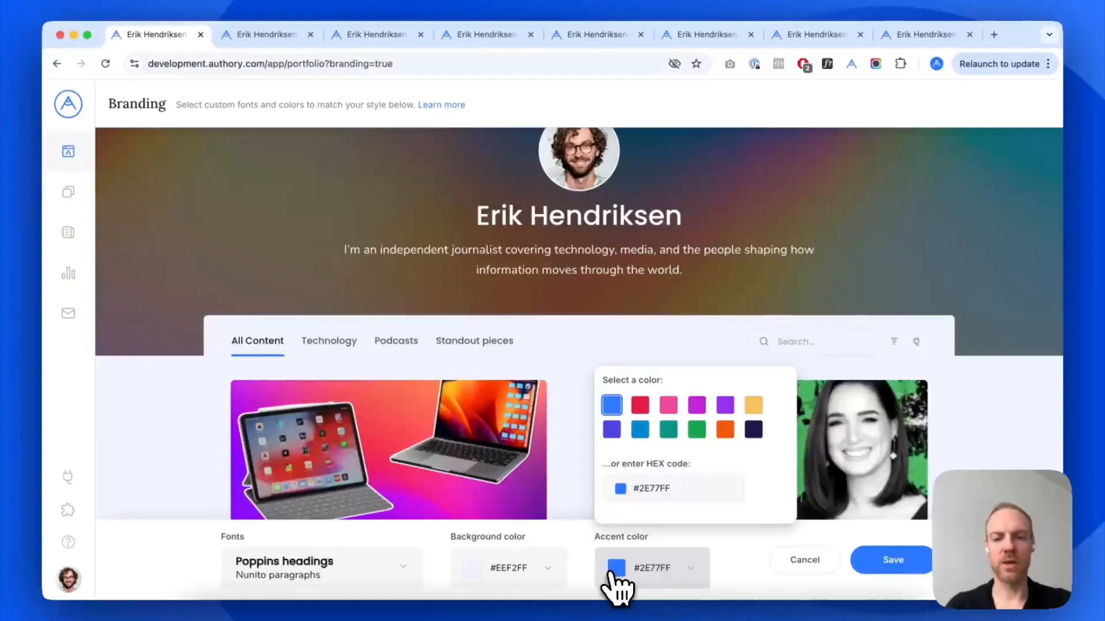
{"action": "left_click", "coordinate": [645, 403]}
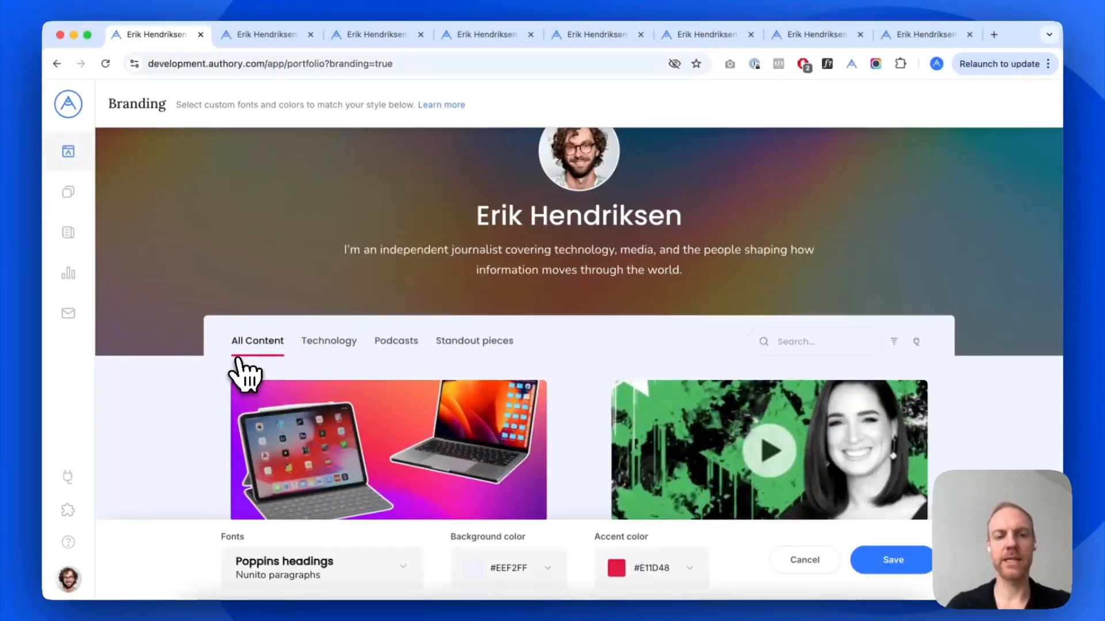
{"action": "scroll", "coordinate": [270, 377], "scroll_direction": "up", "scroll_amount": 3}
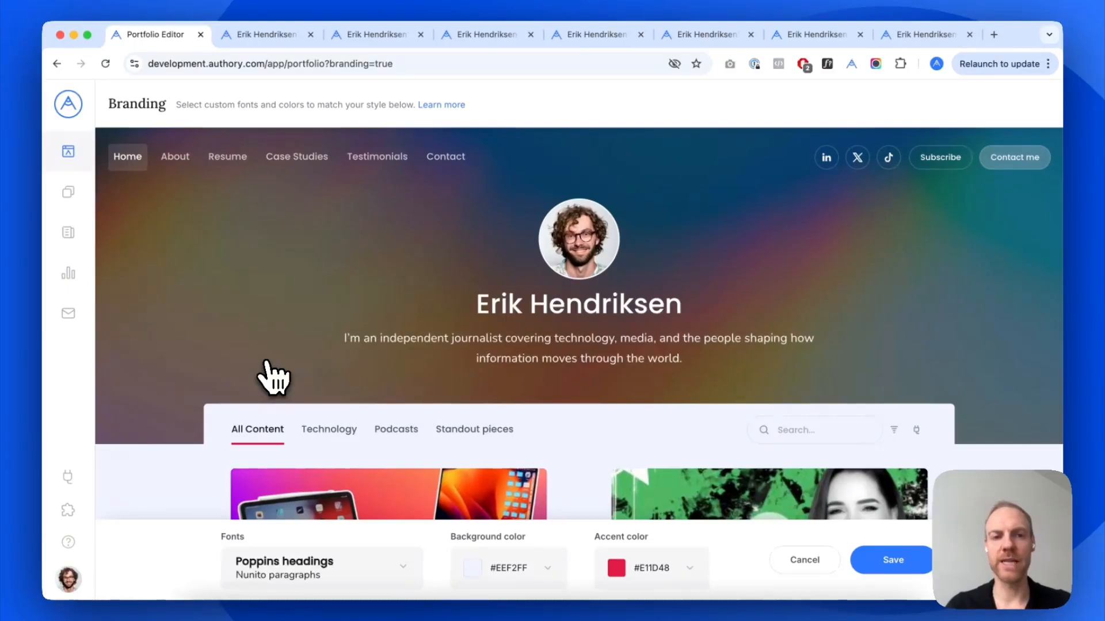
{"action": "scroll", "coordinate": [668, 336], "scroll_direction": "down", "scroll_amount": 3}
{"action": "scroll", "coordinate": [668, 336], "scroll_direction": "up", "scroll_amount": 4}
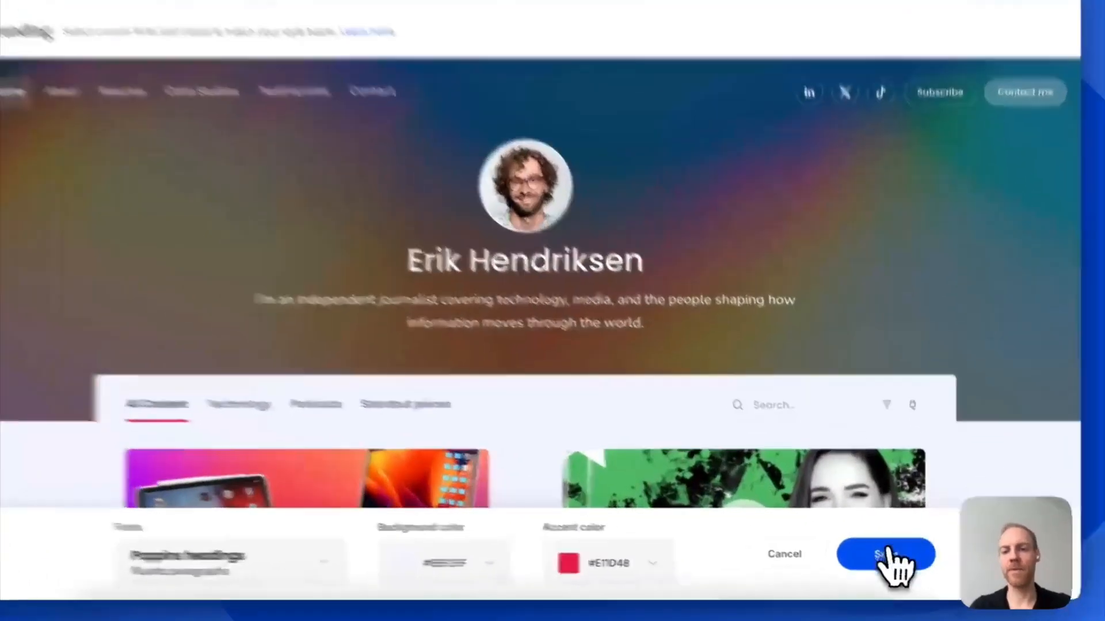
{"action": "left_click", "coordinate": [892, 559]}
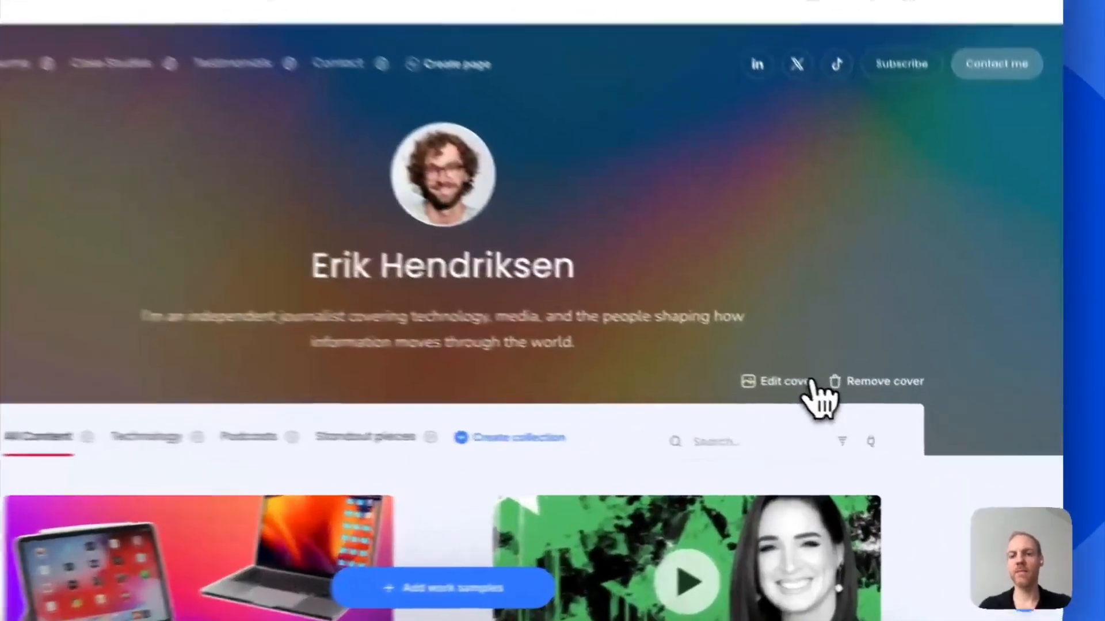
Step: Remove the portfolio's cover image and review the branding settings without changing them
{"action": "left_click", "coordinate": [861, 407]}
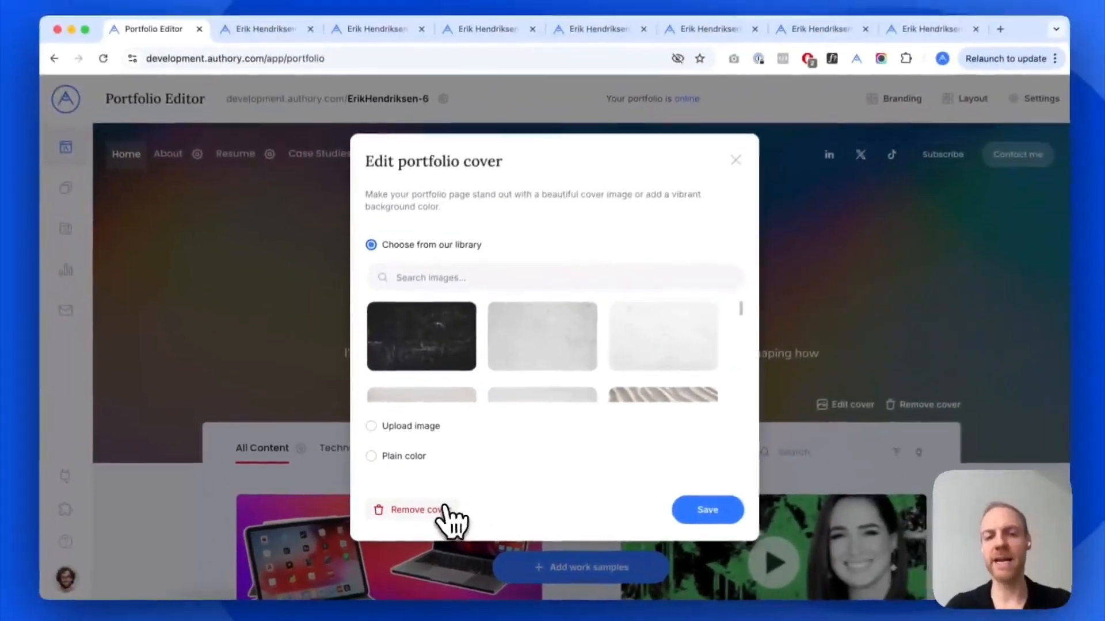
{"action": "left_click", "coordinate": [460, 473]}
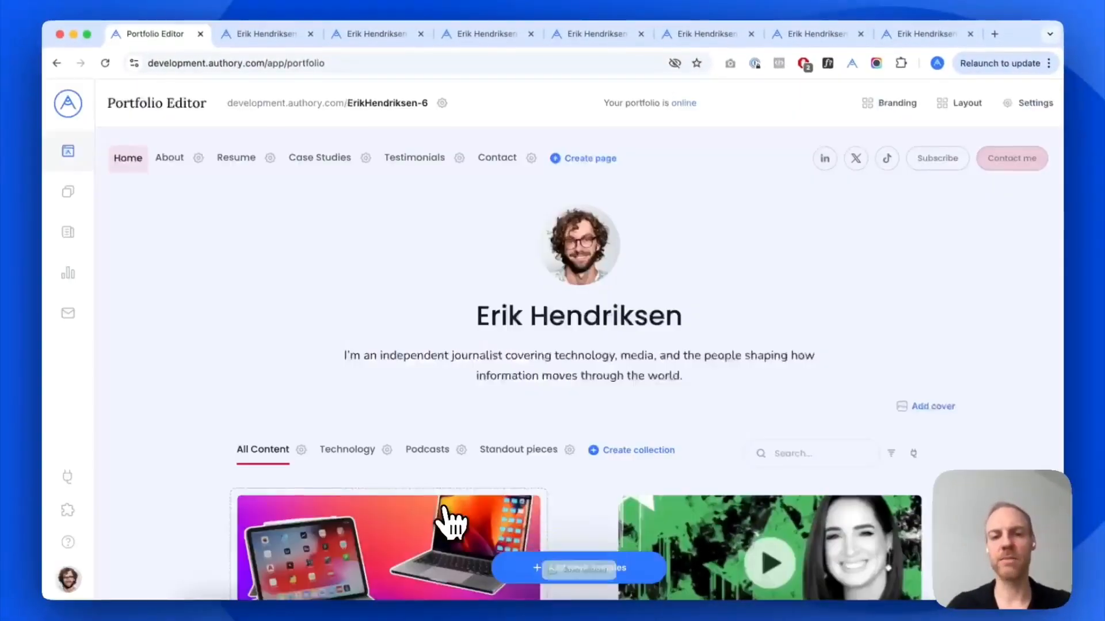
{"action": "scroll", "coordinate": [599, 439], "scroll_direction": "down", "scroll_amount": 3}
{"action": "scroll", "coordinate": [599, 439], "scroll_direction": "up", "scroll_amount": 3}
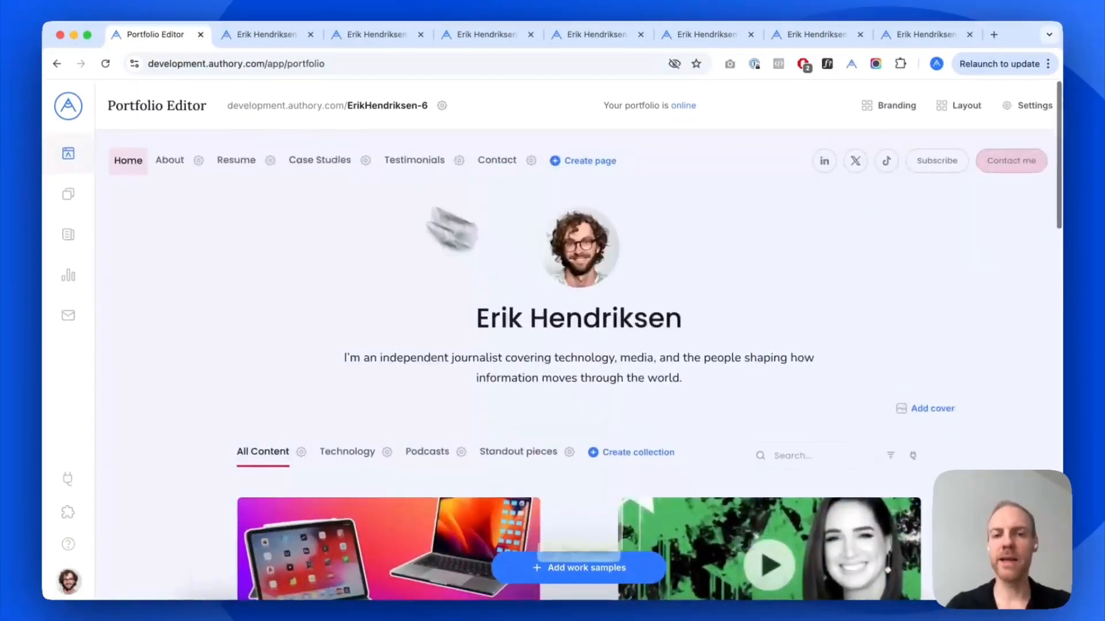
{"action": "left_click", "coordinate": [891, 104]}
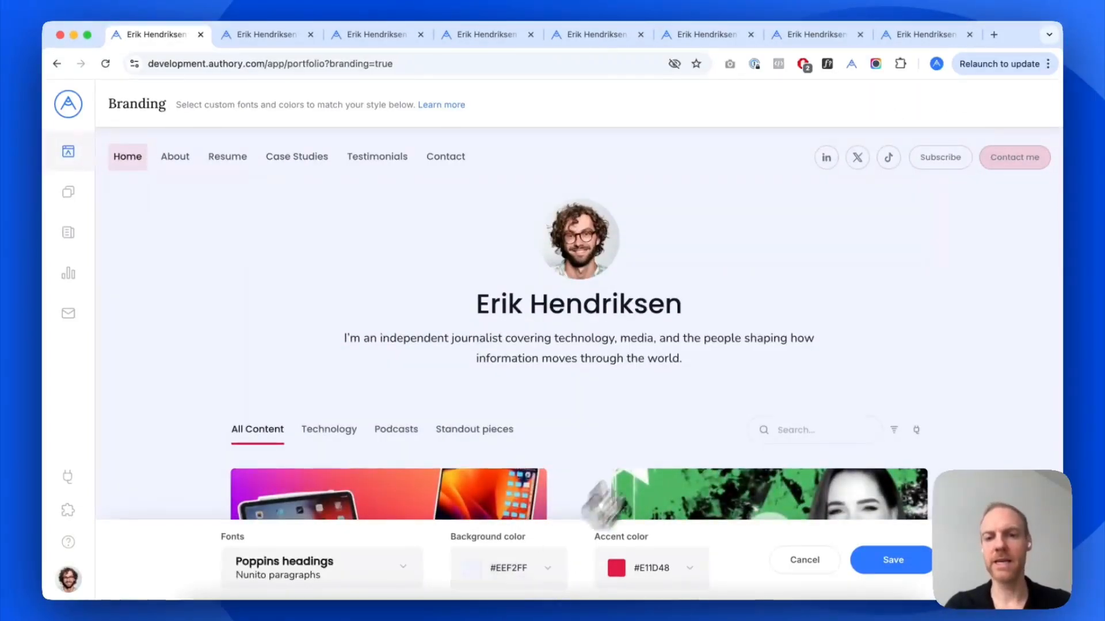
{"action": "left_click", "coordinate": [802, 562]}
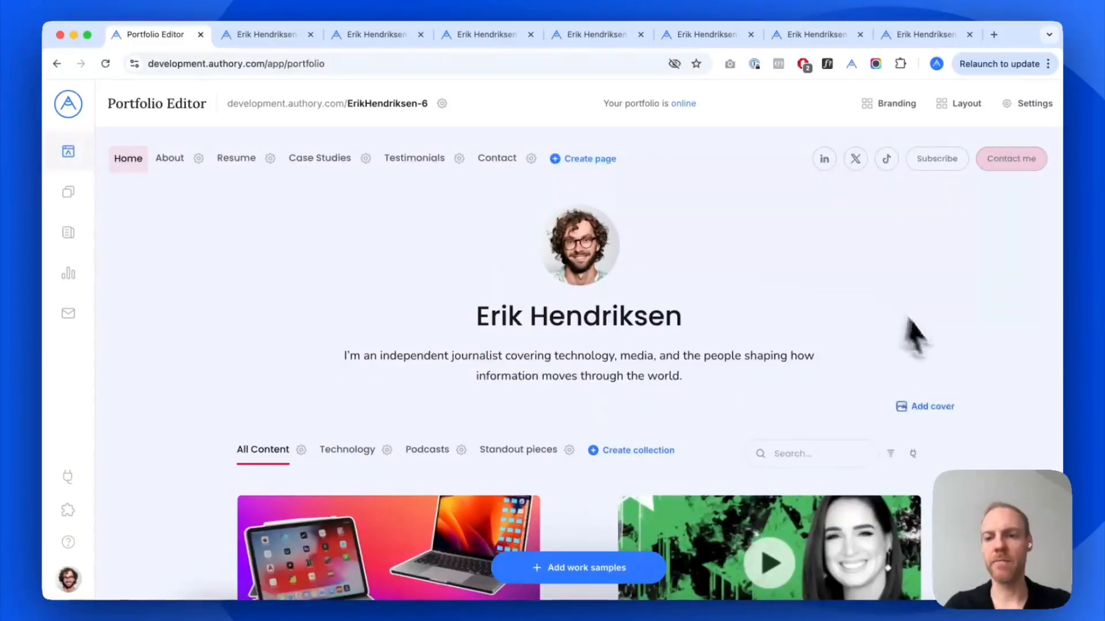
Step: Search the cover image library for "color" and save the multicolored smoke image as the portfolio cover
{"action": "left_click", "coordinate": [934, 407]}
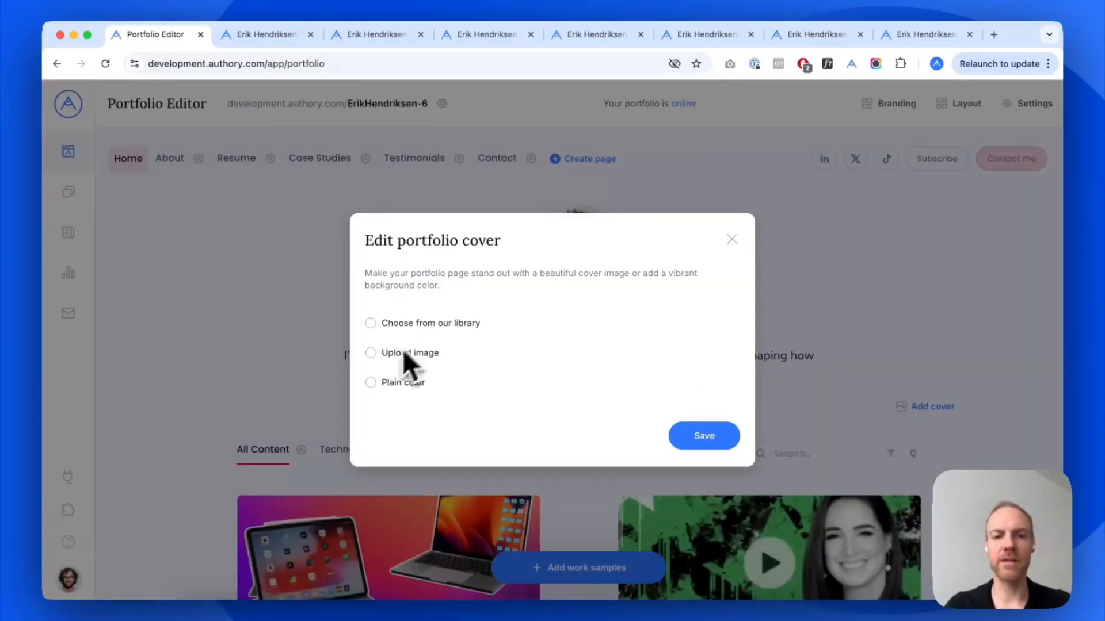
{"action": "left_click", "coordinate": [457, 316]}
{"action": "left_click", "coordinate": [527, 282]}
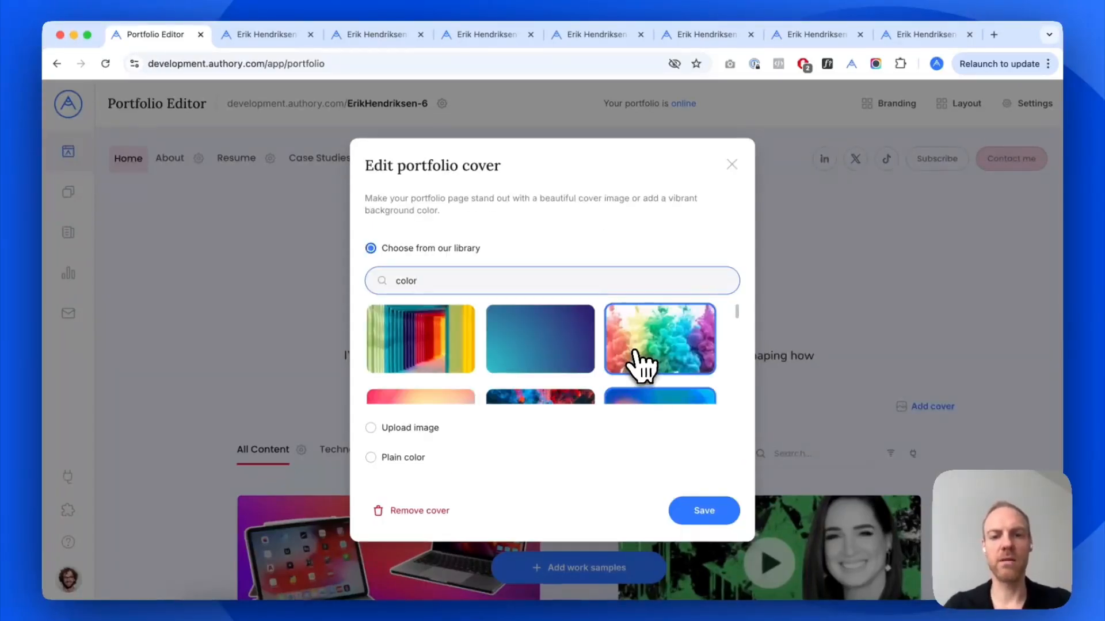
{"action": "left_click", "coordinate": [636, 359]}
{"action": "left_click", "coordinate": [712, 513]}
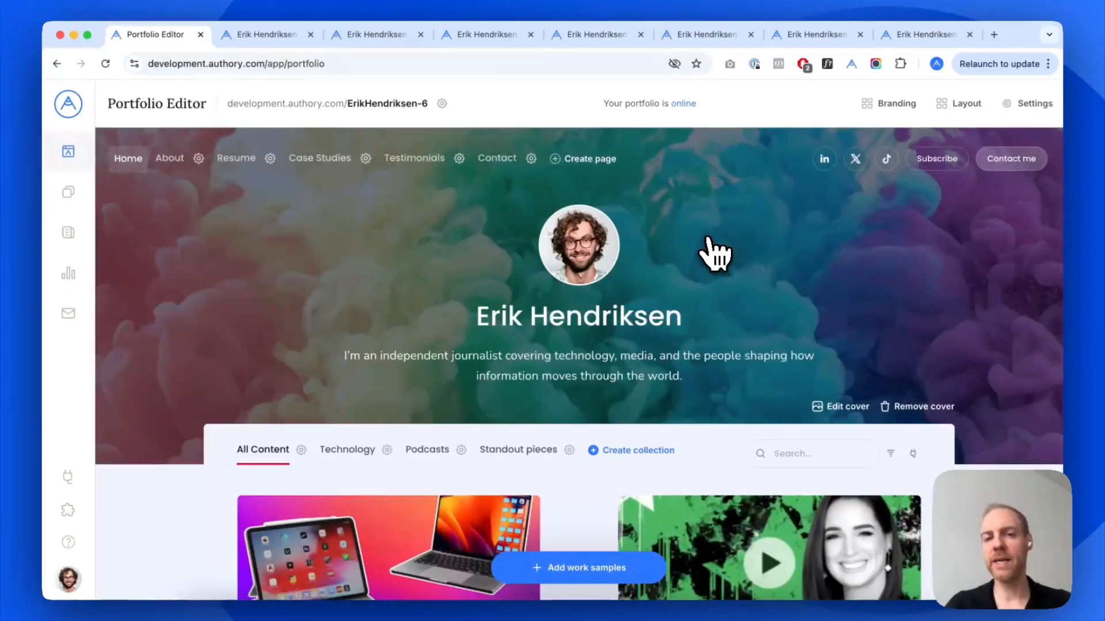
Step: Review the branding options against the new cover image and leave them without changes
{"action": "left_click", "coordinate": [889, 104]}
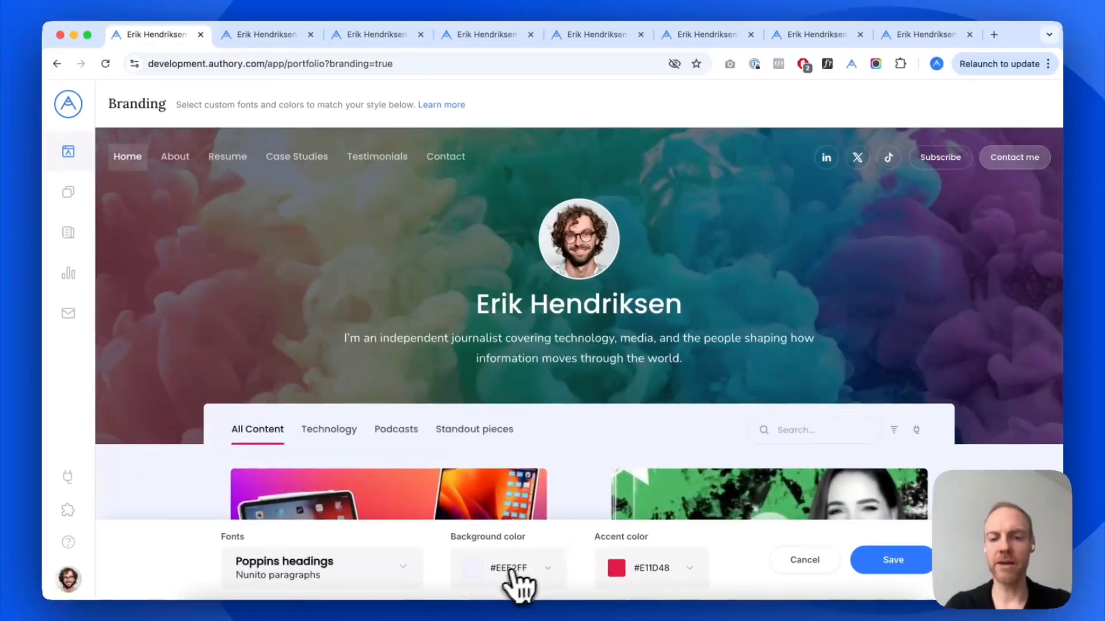
{"action": "left_click", "coordinate": [804, 560]}
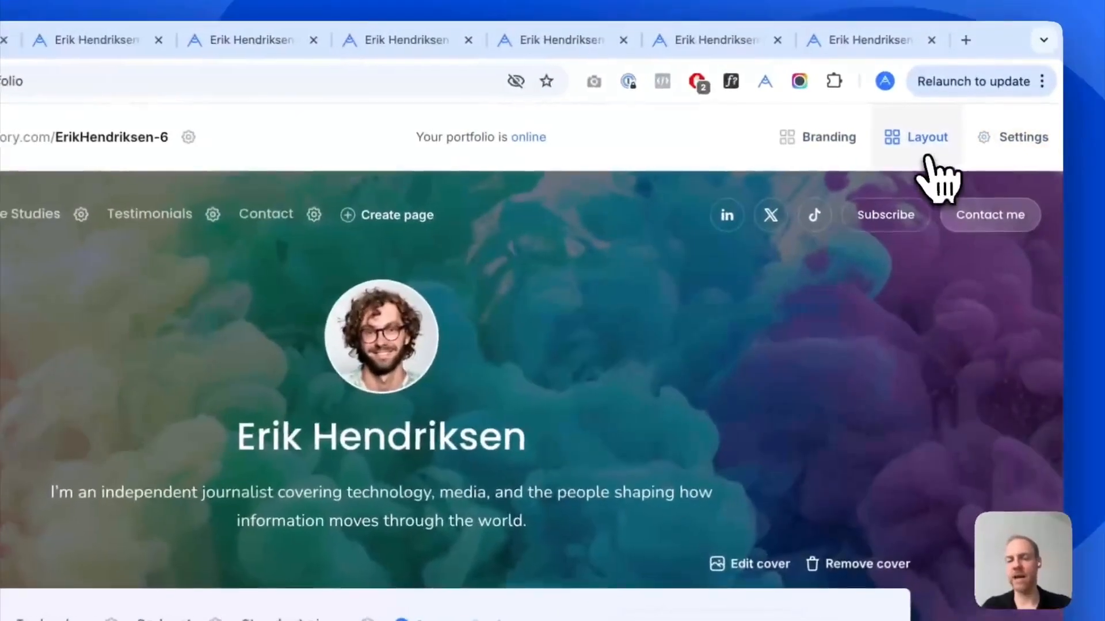
Step: Open the portfolio's layout settings and try the Left aligned header layout
{"action": "left_click", "coordinate": [923, 158]}
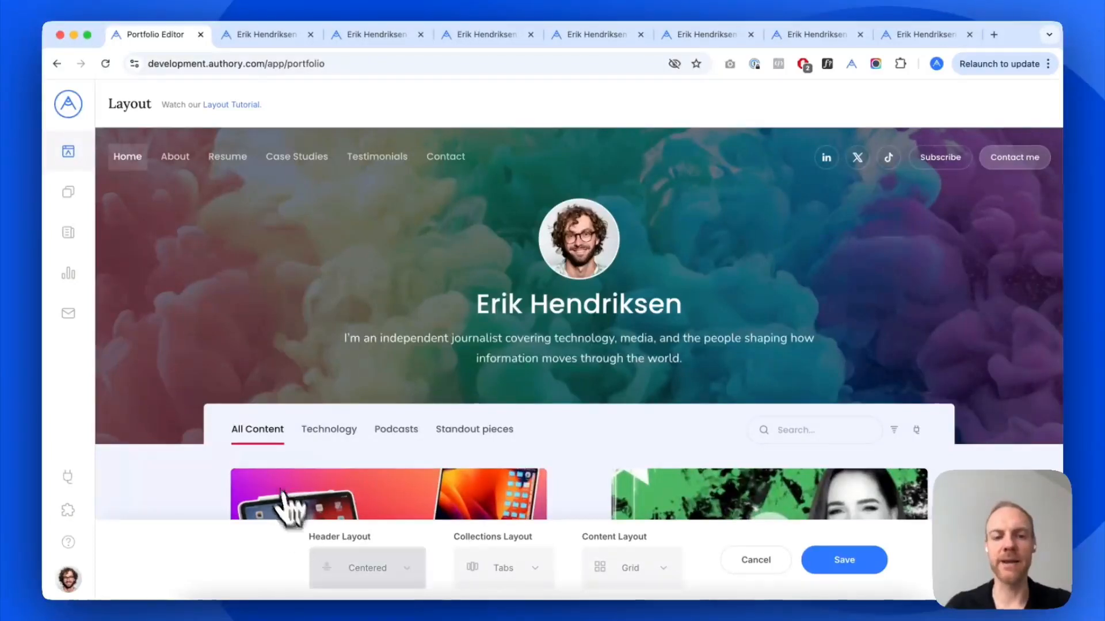
{"action": "left_click", "coordinate": [325, 569]}
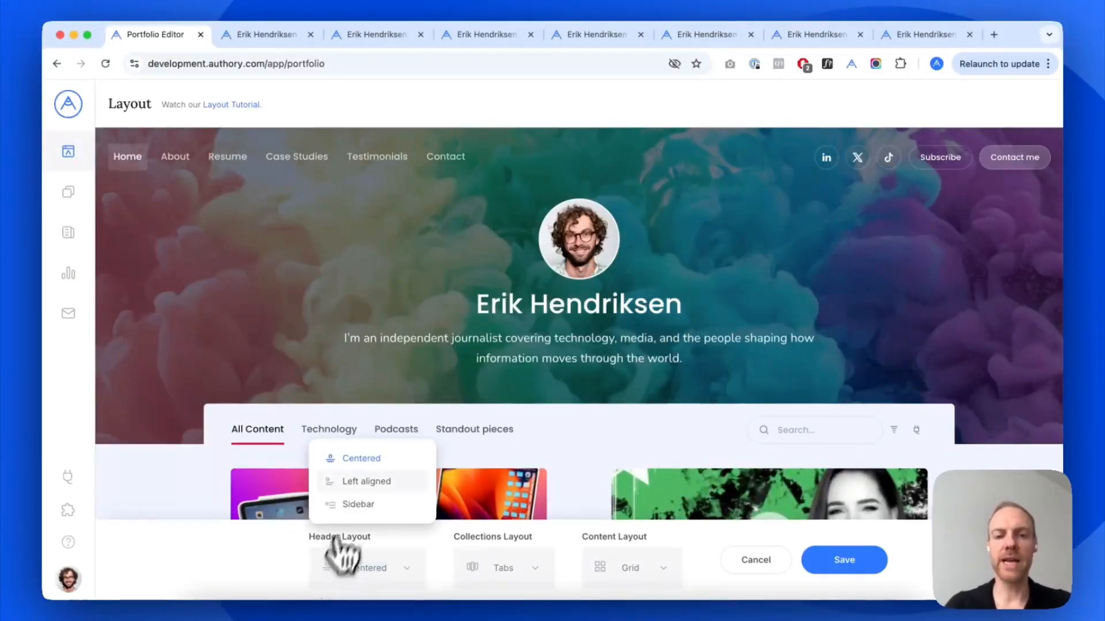
{"action": "left_click", "coordinate": [360, 484]}
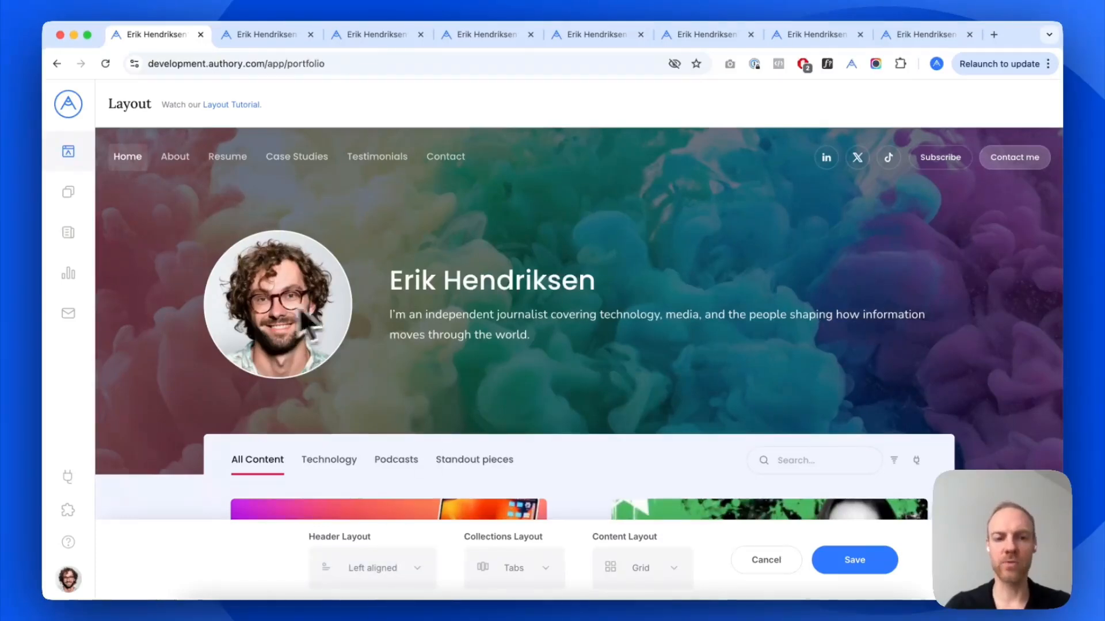
Step: Try the Sidebar header layout and look through the whole page preview
{"action": "left_click", "coordinate": [371, 575]}
{"action": "left_click", "coordinate": [373, 505]}
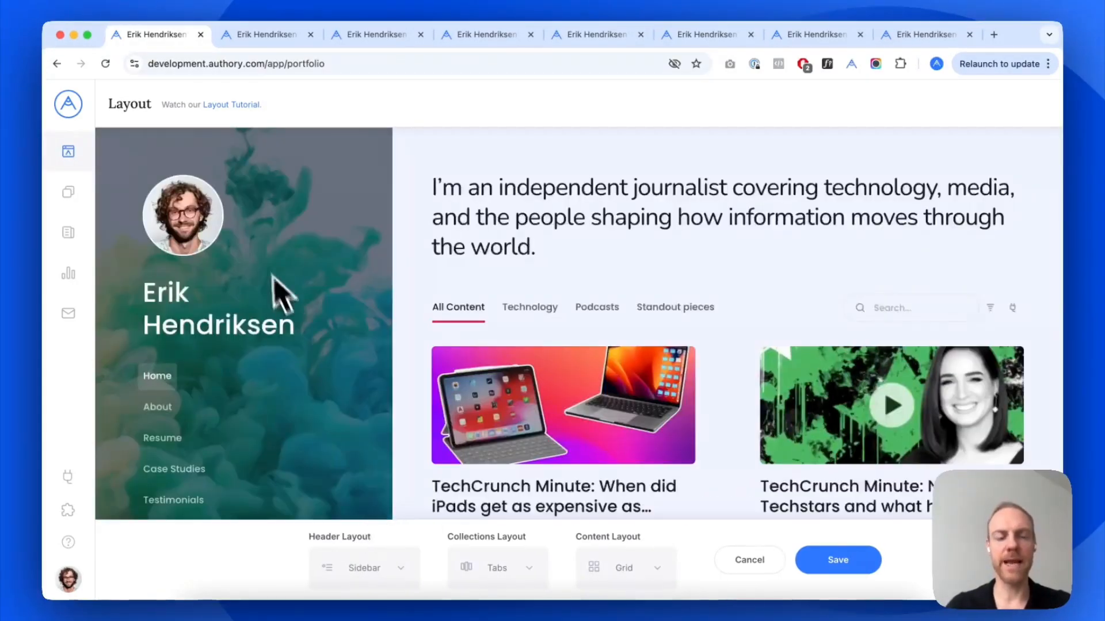
{"action": "scroll", "coordinate": [262, 248], "scroll_direction": "down", "scroll_amount": 10}
{"action": "scroll", "coordinate": [260, 250], "scroll_direction": "up", "scroll_amount": 10}
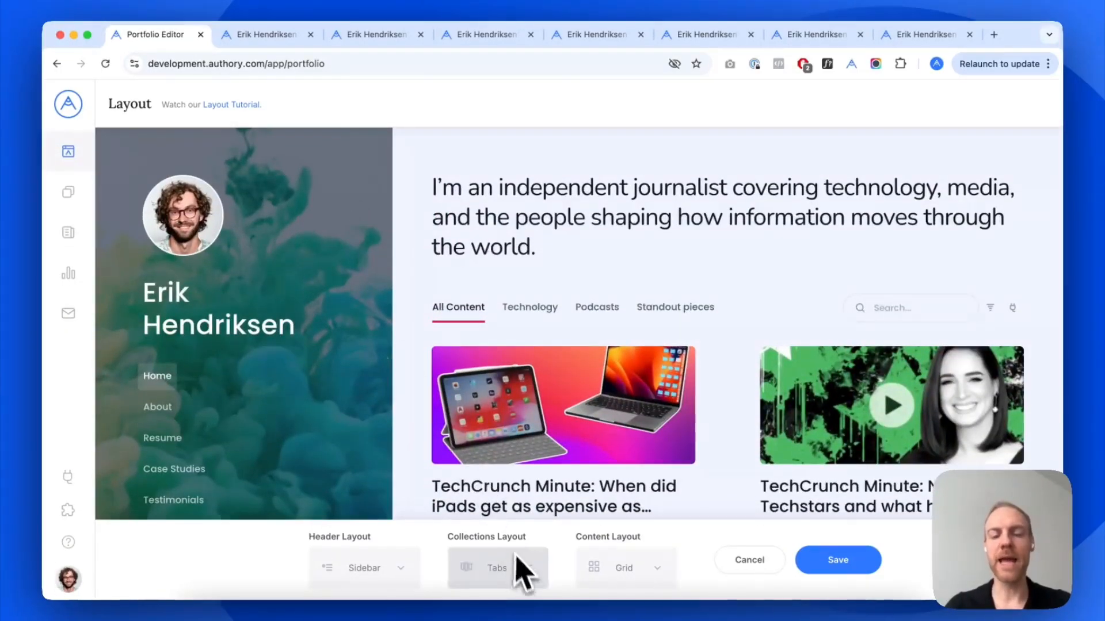
Step: Set the header layout to Centered
{"action": "left_click", "coordinate": [368, 569]}
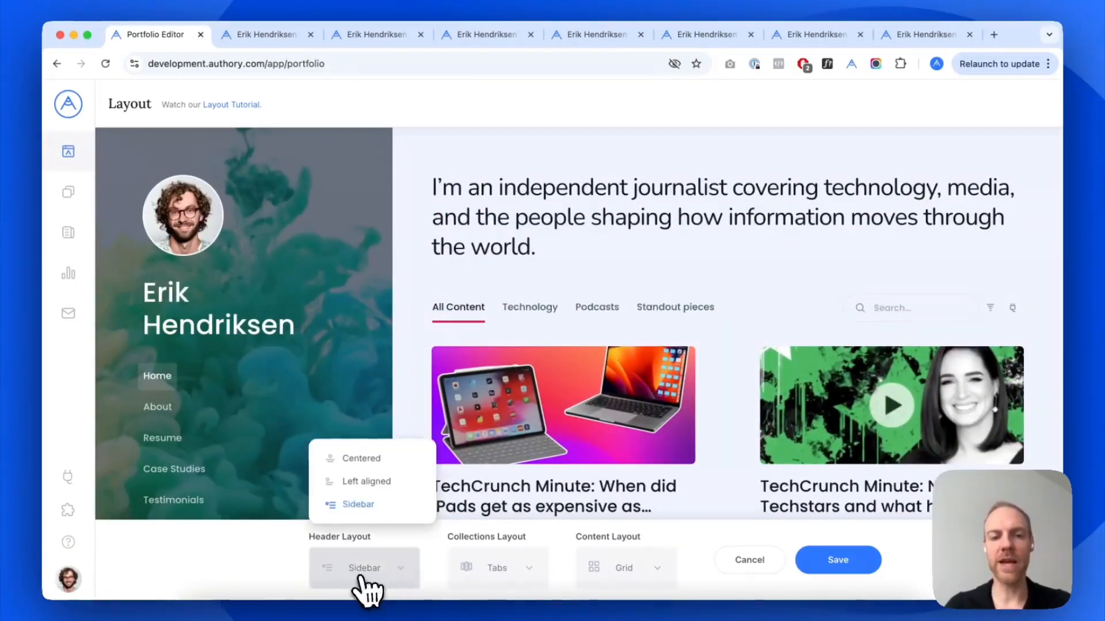
{"action": "left_click", "coordinate": [390, 461]}
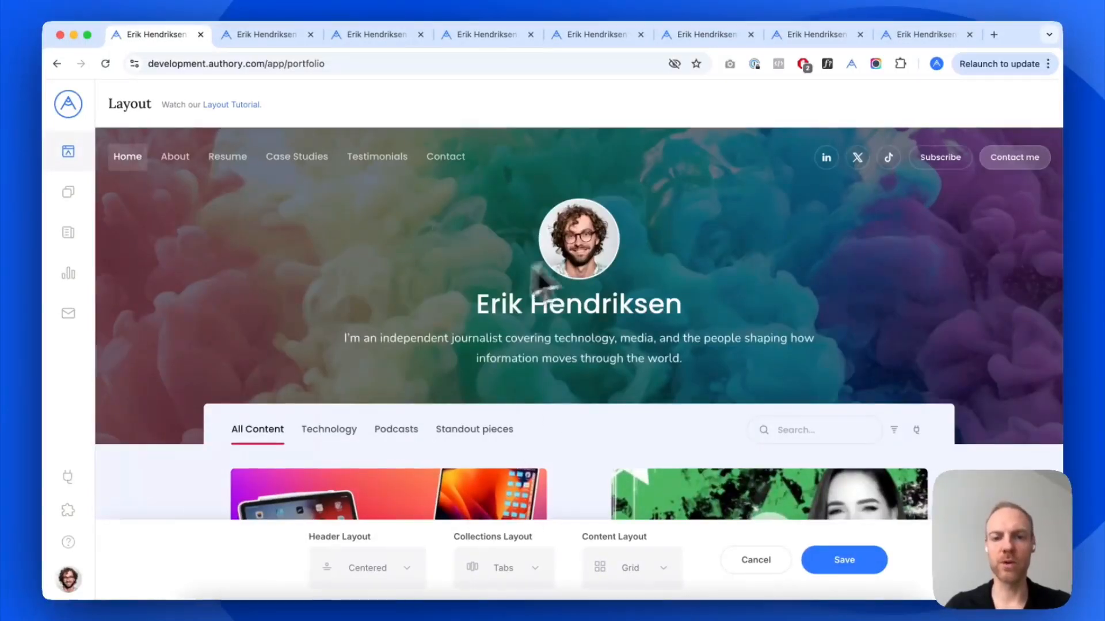
Step: Look through the page preview to examine how the Tabs collections layout presents the collections and their content
{"action": "left_click", "coordinate": [527, 570]}
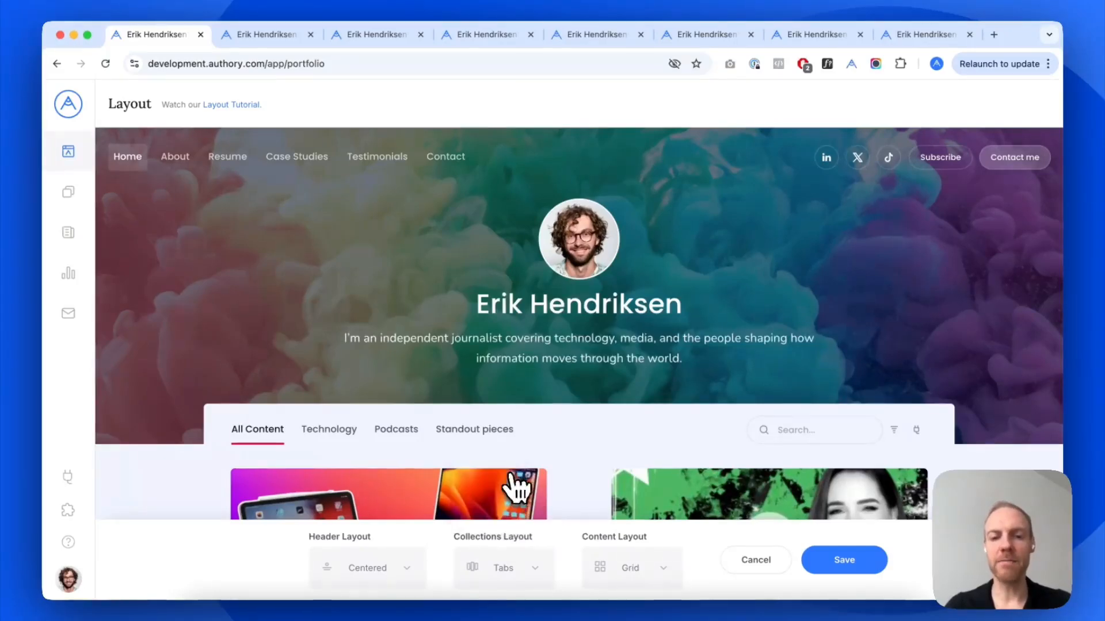
{"action": "scroll", "coordinate": [558, 395], "scroll_direction": "down", "scroll_amount": 3}
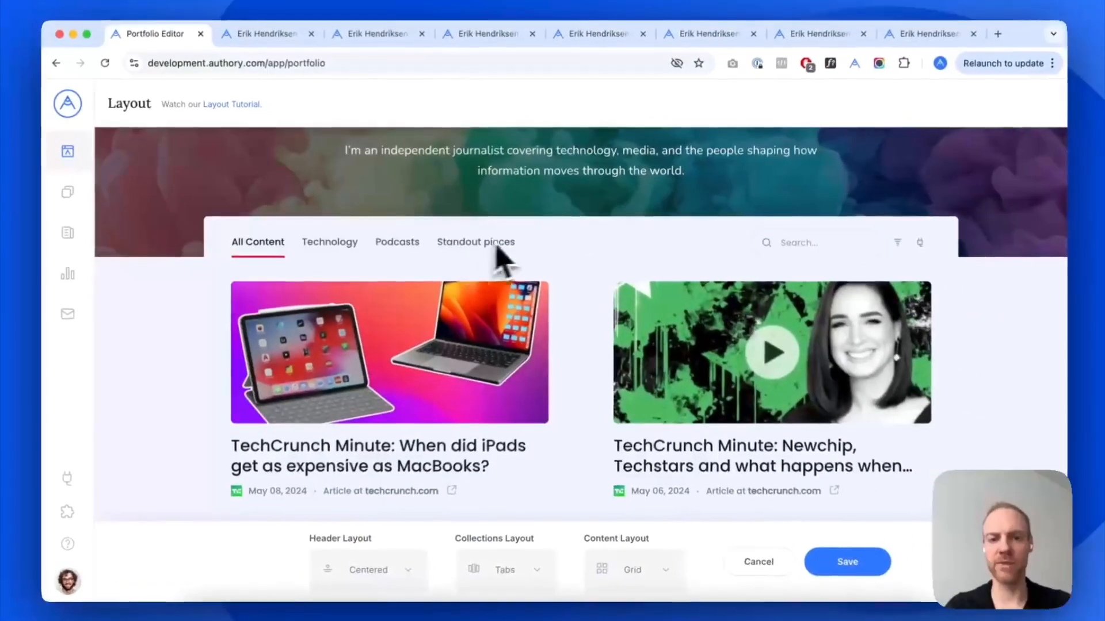
{"action": "scroll", "coordinate": [538, 260], "scroll_direction": "down", "scroll_amount": 5}
{"action": "scroll", "coordinate": [523, 258], "scroll_direction": "up", "scroll_amount": 3}
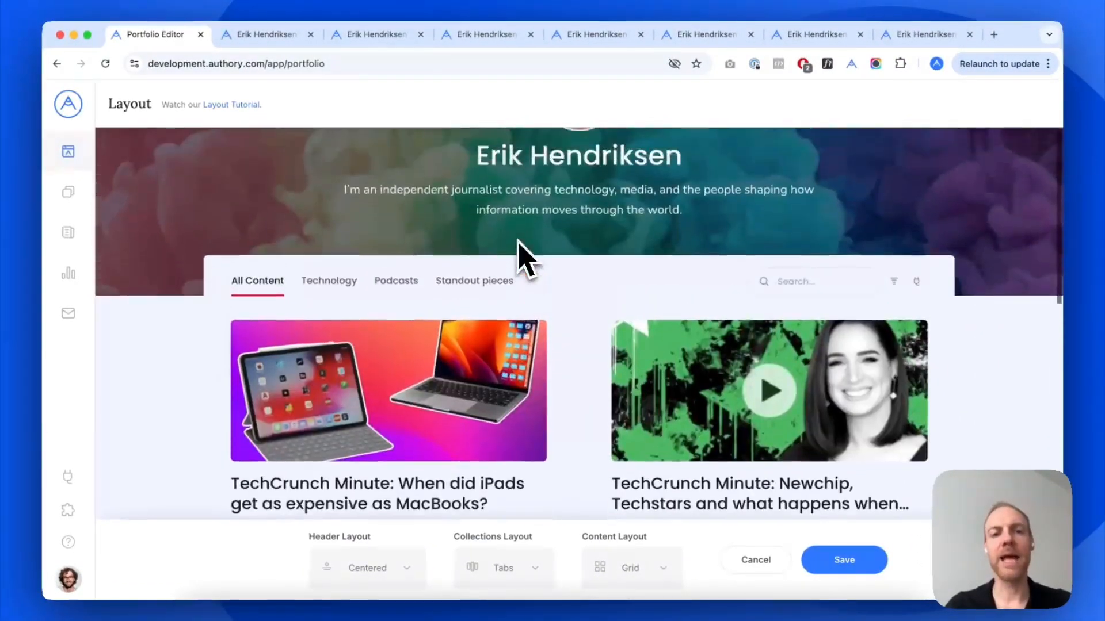
{"action": "scroll", "coordinate": [263, 291], "scroll_direction": "up", "scroll_amount": 3}
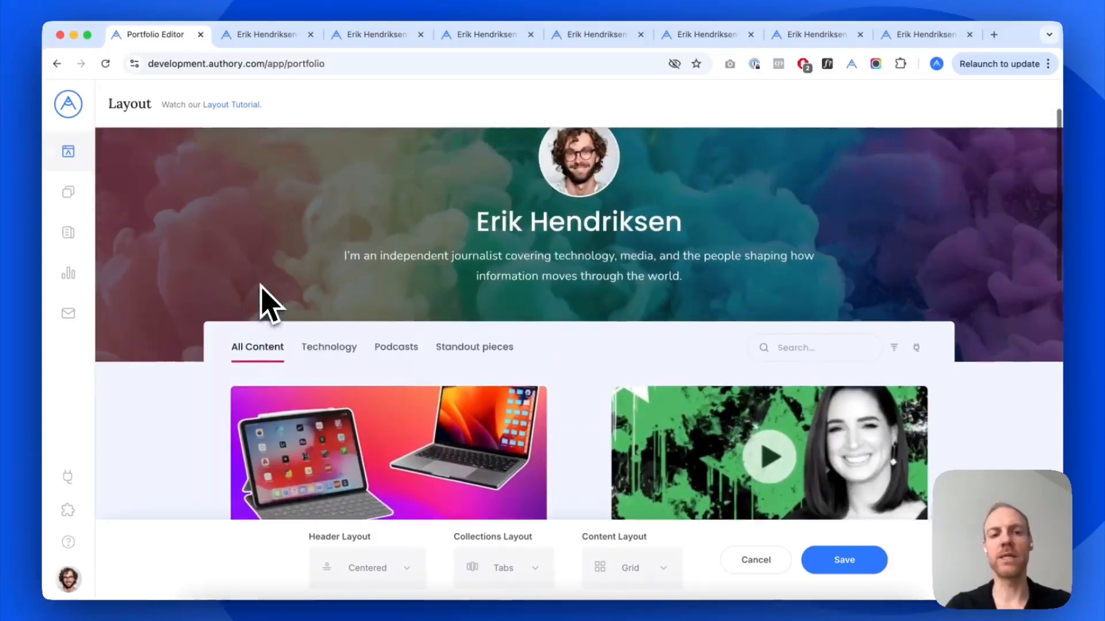
{"action": "scroll", "coordinate": [263, 291], "scroll_direction": "down", "scroll_amount": 5}
{"action": "scroll", "coordinate": [263, 292], "scroll_direction": "up", "scroll_amount": 2}
{"action": "scroll", "coordinate": [264, 301], "scroll_direction": "up", "scroll_amount": 2}
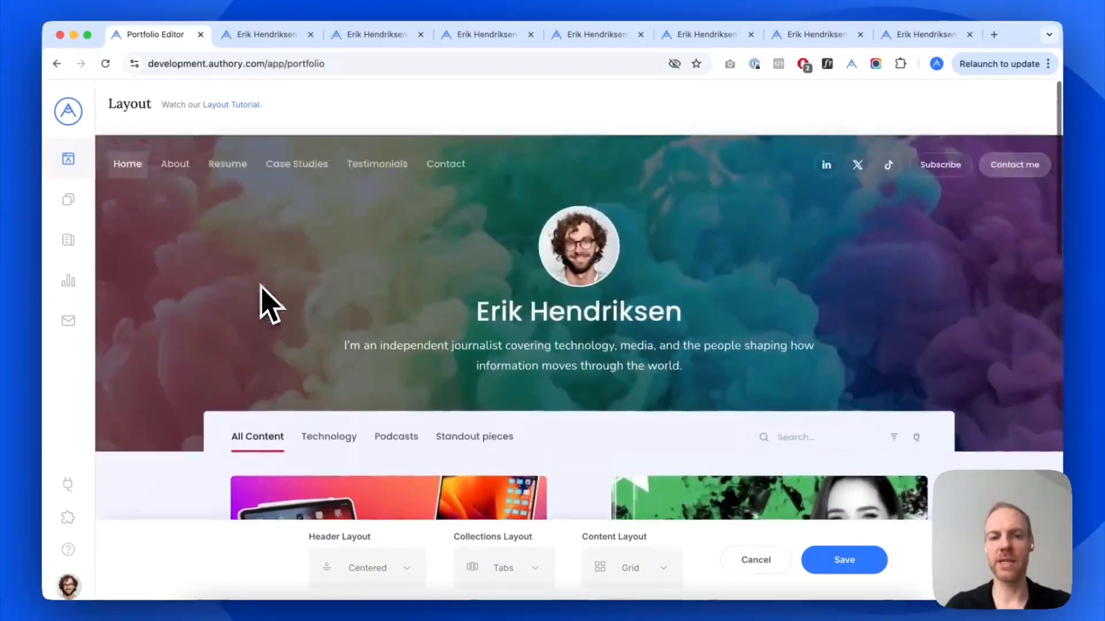
{"action": "scroll", "coordinate": [264, 301], "scroll_direction": "down", "scroll_amount": 1}
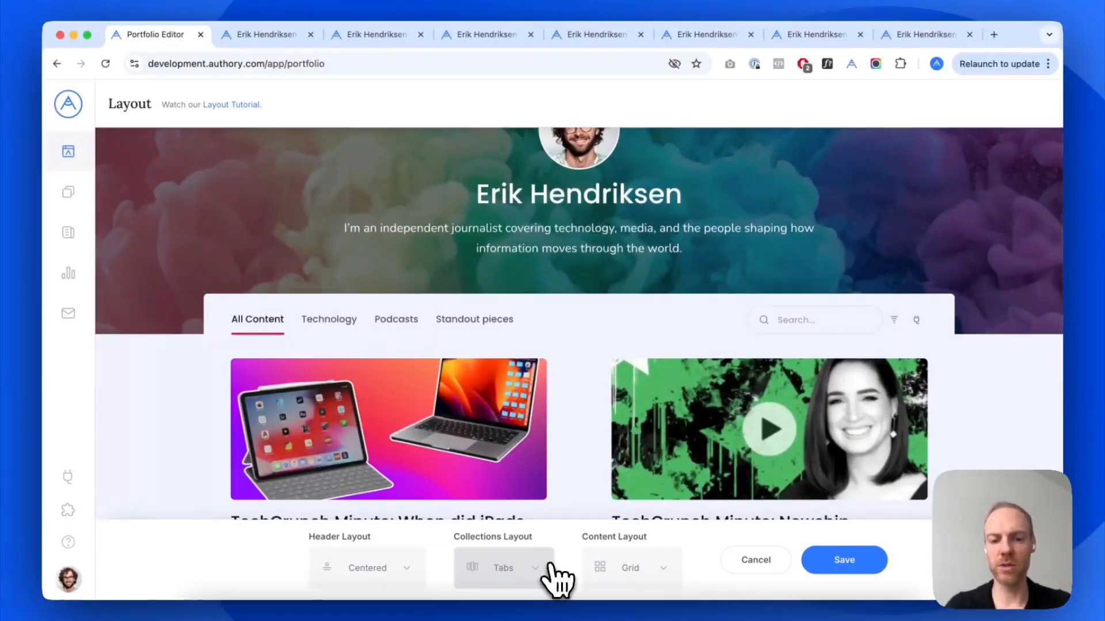
Step: Try the Grid collections layout and review the collection cards in the page preview
{"action": "left_click", "coordinate": [550, 565]}
{"action": "left_click", "coordinate": [497, 495]}
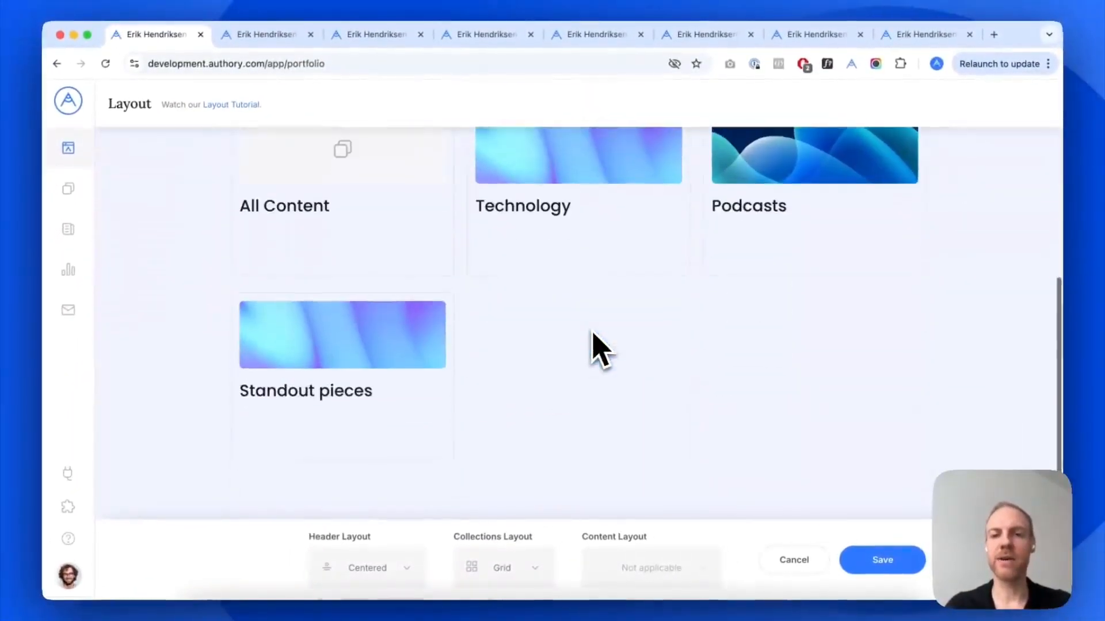
{"action": "scroll", "coordinate": [592, 340], "scroll_direction": "up", "scroll_amount": 1}
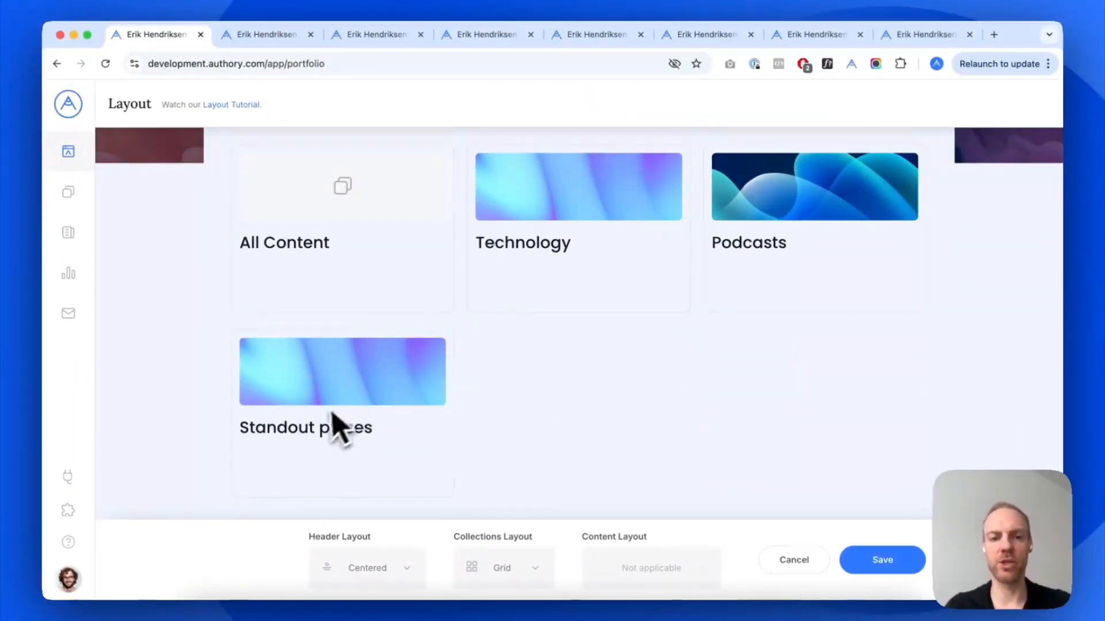
{"action": "scroll", "coordinate": [322, 426], "scroll_direction": "down", "scroll_amount": 1}
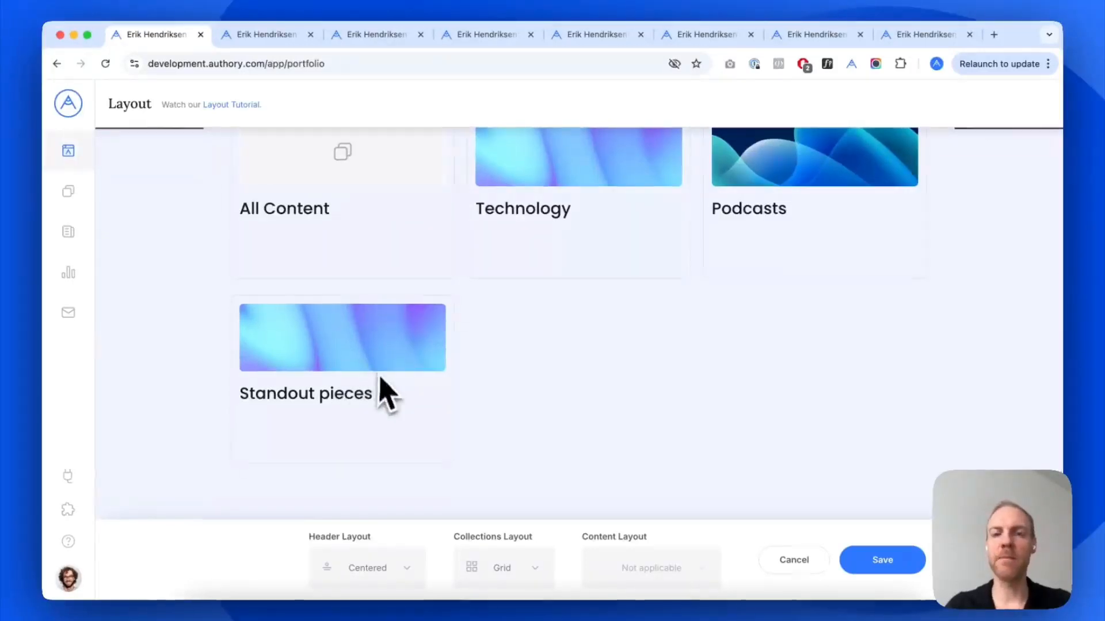
{"action": "scroll", "coordinate": [385, 392], "scroll_direction": "up", "scroll_amount": 3}
{"action": "scroll", "coordinate": [556, 264], "scroll_direction": "down", "scroll_amount": 3}
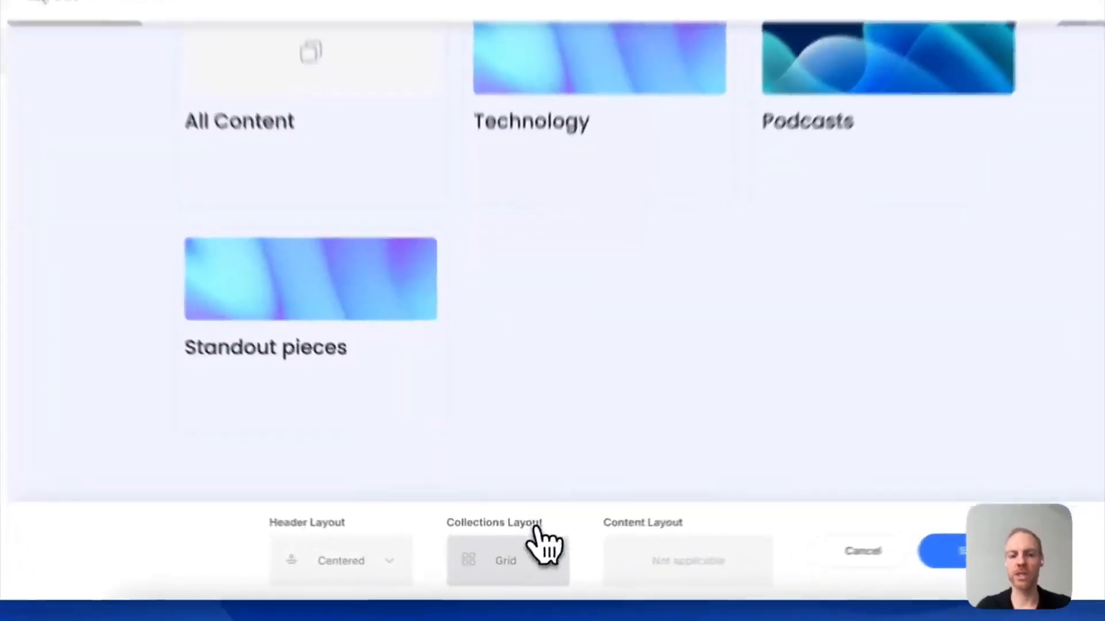
Step: Set the collections layout back to Tabs and review the page preview
{"action": "left_click", "coordinate": [527, 552]}
{"action": "left_click", "coordinate": [506, 479]}
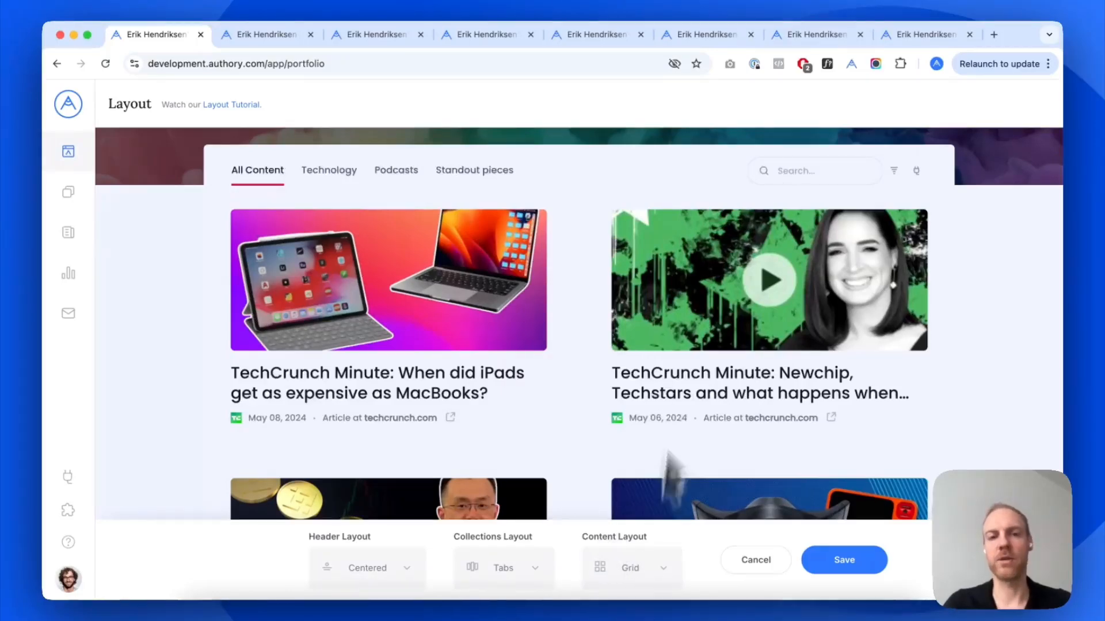
{"action": "scroll", "coordinate": [382, 239], "scroll_direction": "up", "scroll_amount": 5}
{"action": "scroll", "coordinate": [353, 247], "scroll_direction": "down", "scroll_amount": 3}
{"action": "scroll", "coordinate": [472, 313], "scroll_direction": "down", "scroll_amount": 3}
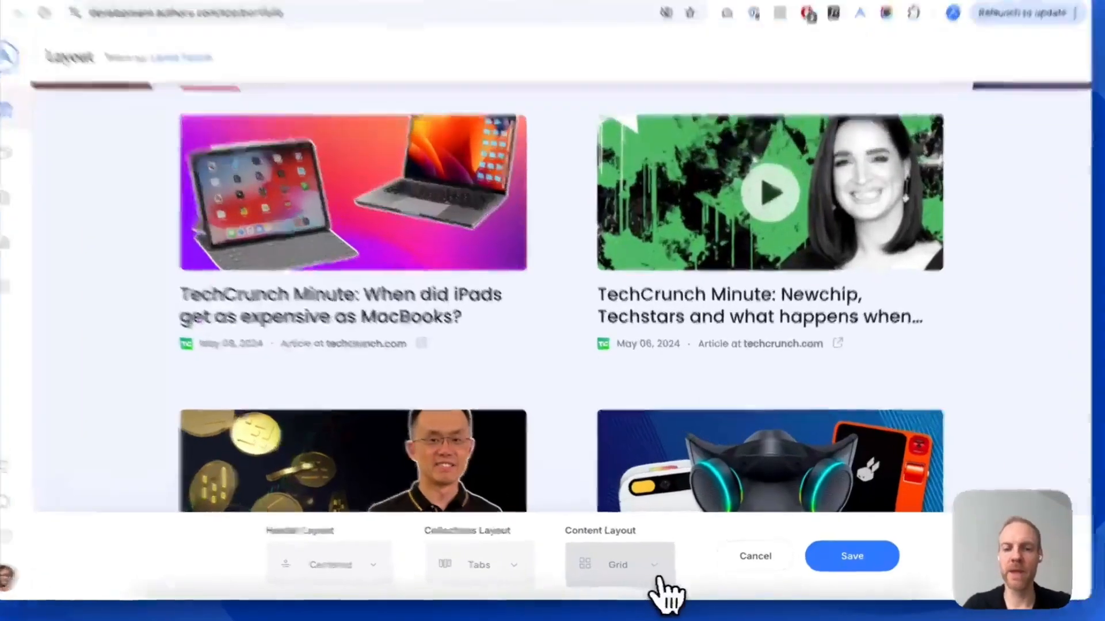
Step: Try the Masonry content layout and look through the work samples in the preview
{"action": "left_click", "coordinate": [610, 570]}
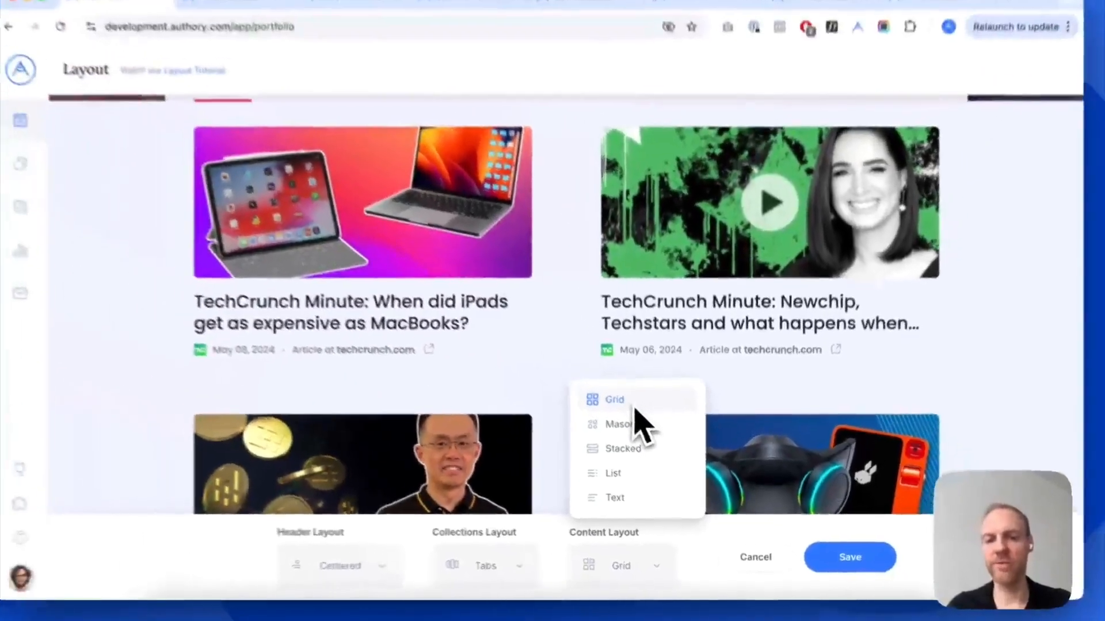
{"action": "left_click", "coordinate": [598, 367]}
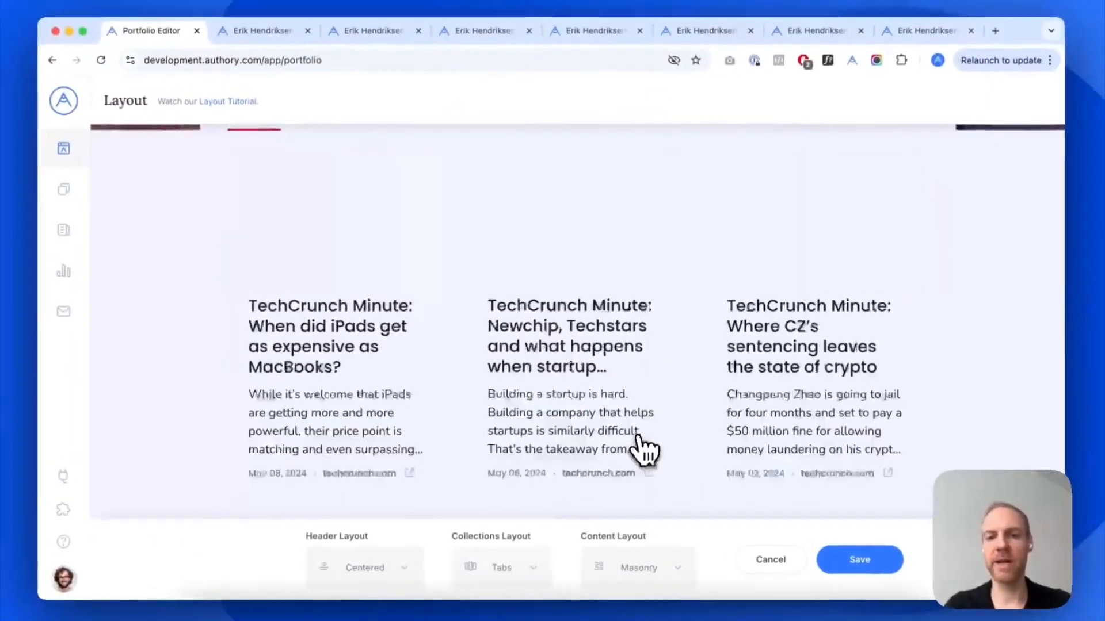
{"action": "scroll", "coordinate": [653, 219], "scroll_direction": "up", "scroll_amount": 4}
{"action": "scroll", "coordinate": [690, 345], "scroll_direction": "down", "scroll_amount": 8}
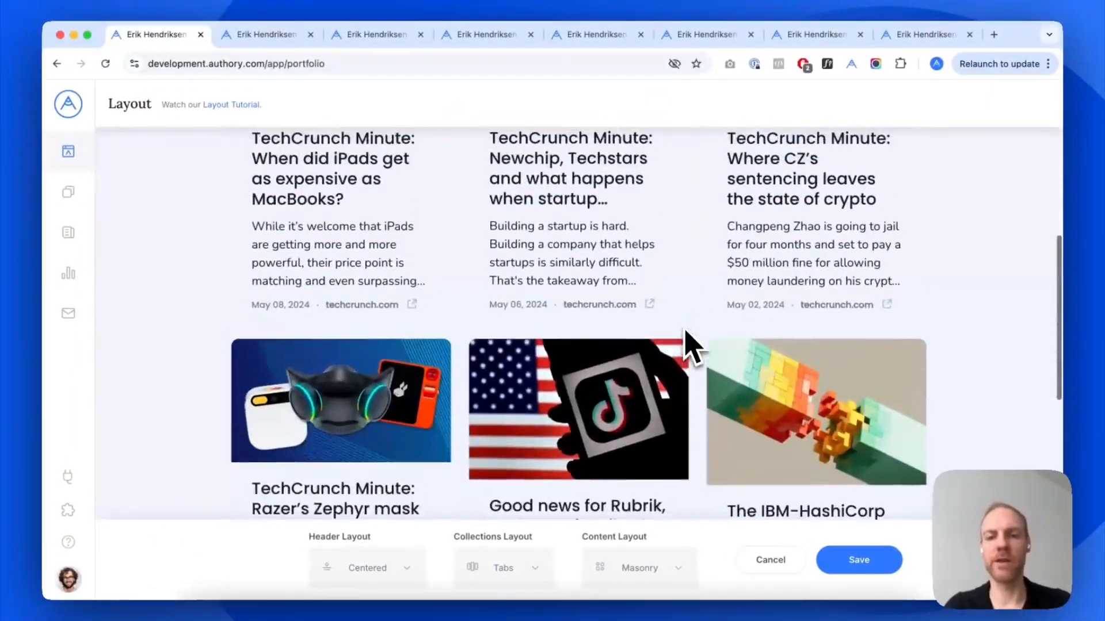
Step: Try the Stacked and List content layouts and compare how the work samples are arranged
{"action": "left_click", "coordinate": [653, 569]}
{"action": "left_click", "coordinate": [632, 458]}
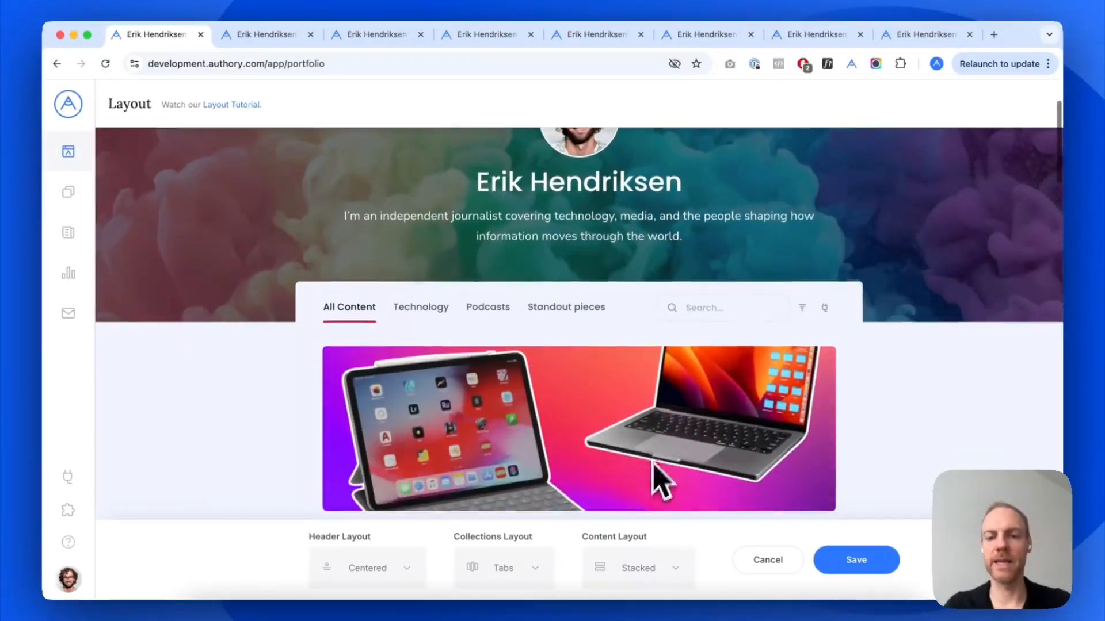
{"action": "left_click", "coordinate": [635, 570]}
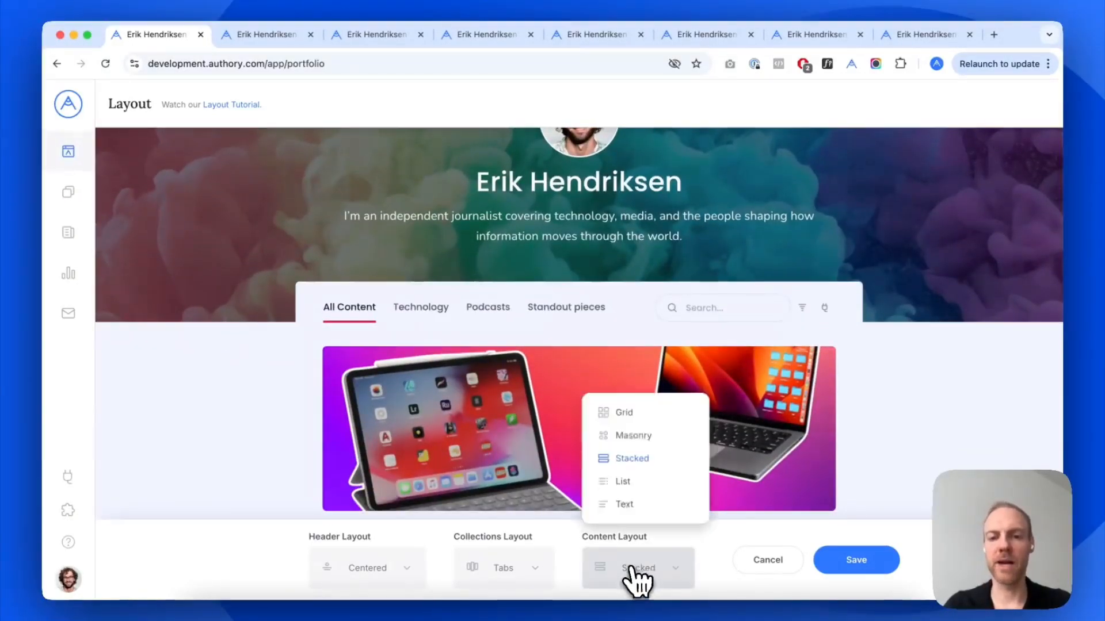
{"action": "left_click", "coordinate": [647, 481]}
{"action": "scroll", "coordinate": [649, 489], "scroll_direction": "down", "scroll_amount": 5}
{"action": "scroll", "coordinate": [649, 494], "scroll_direction": "down", "scroll_amount": 2}
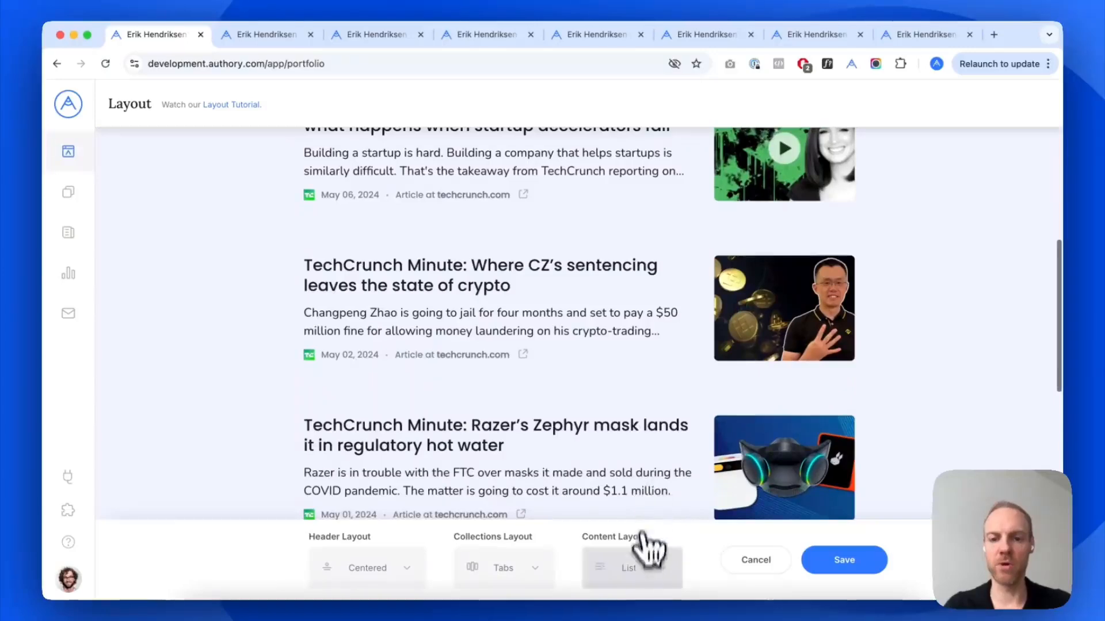
Step: Set the content layout to Text and save the portfolio's layout
{"action": "left_click", "coordinate": [638, 570]}
{"action": "left_click", "coordinate": [647, 504]}
{"action": "scroll", "coordinate": [661, 433], "scroll_direction": "up", "scroll_amount": 15}
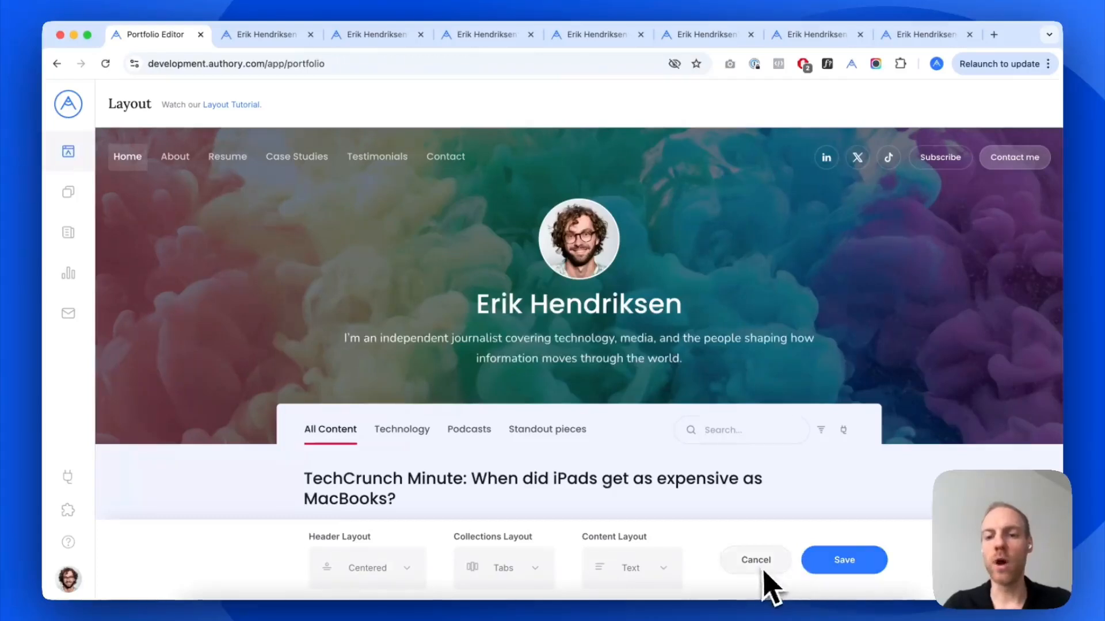
{"action": "left_click", "coordinate": [842, 567]}
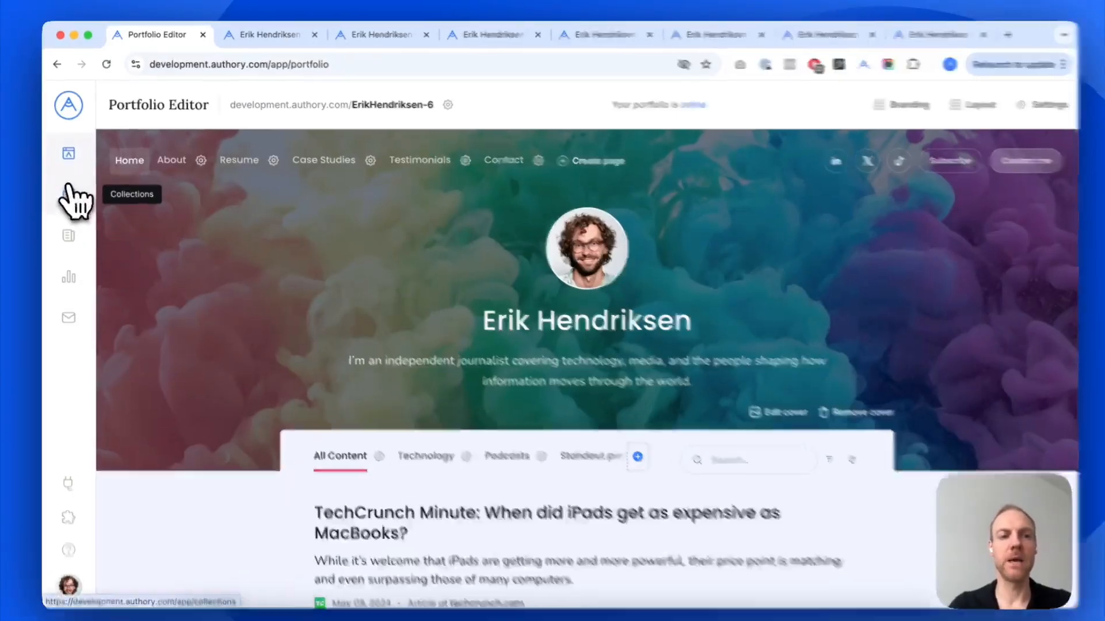
Step: Open the Standout pieces collection from the collections overview and examine its page styling and branding option
{"action": "left_click", "coordinate": [67, 190]}
{"action": "right_click", "coordinate": [712, 204]}
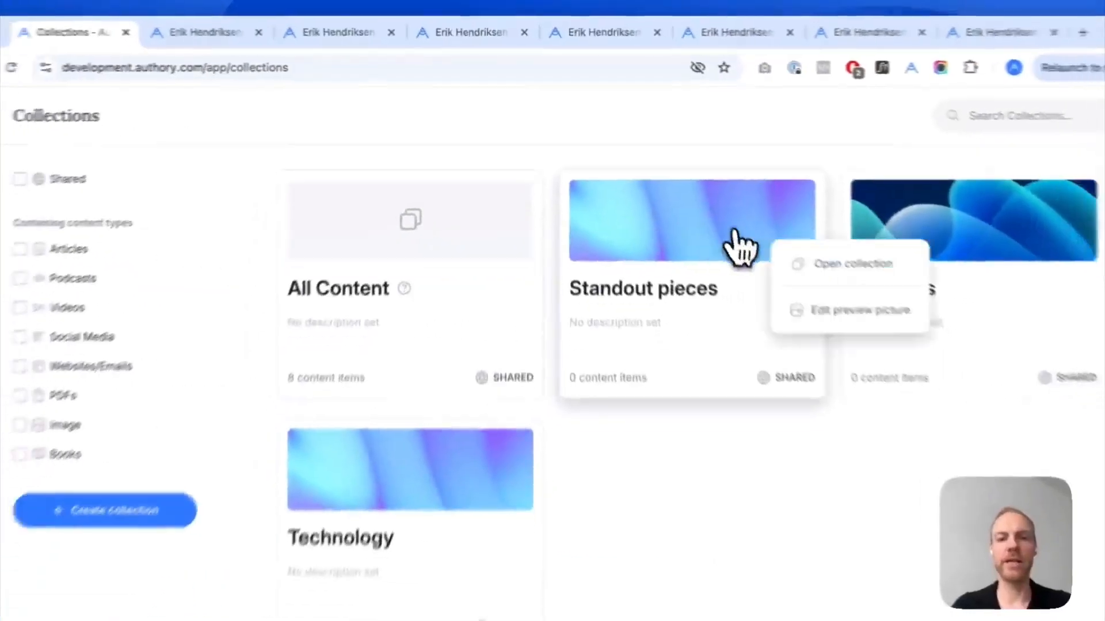
{"action": "left_click", "coordinate": [778, 229]}
{"action": "scroll", "coordinate": [538, 365], "scroll_direction": "down", "scroll_amount": 10}
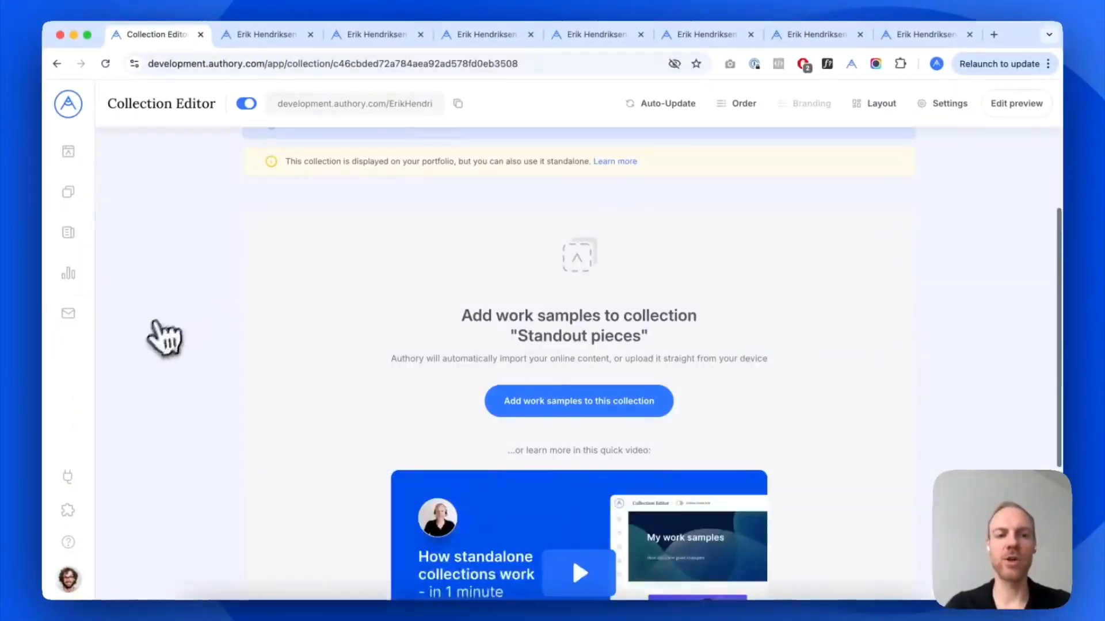
{"action": "scroll", "coordinate": [210, 397], "scroll_direction": "up", "scroll_amount": 5}
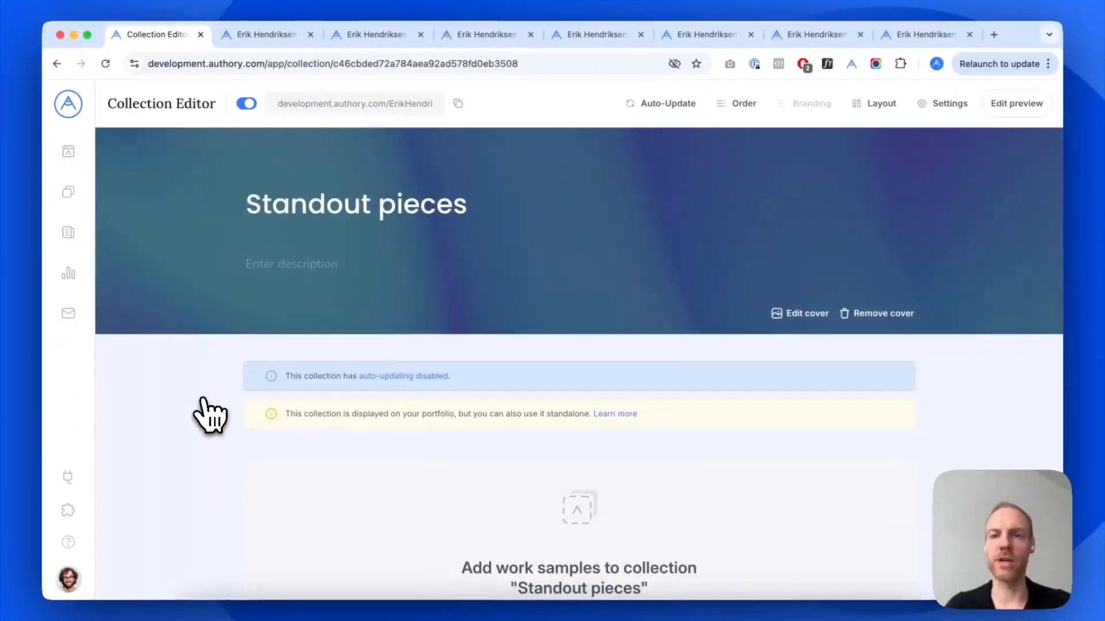
{"action": "mouse_move", "coordinate": [820, 124]}
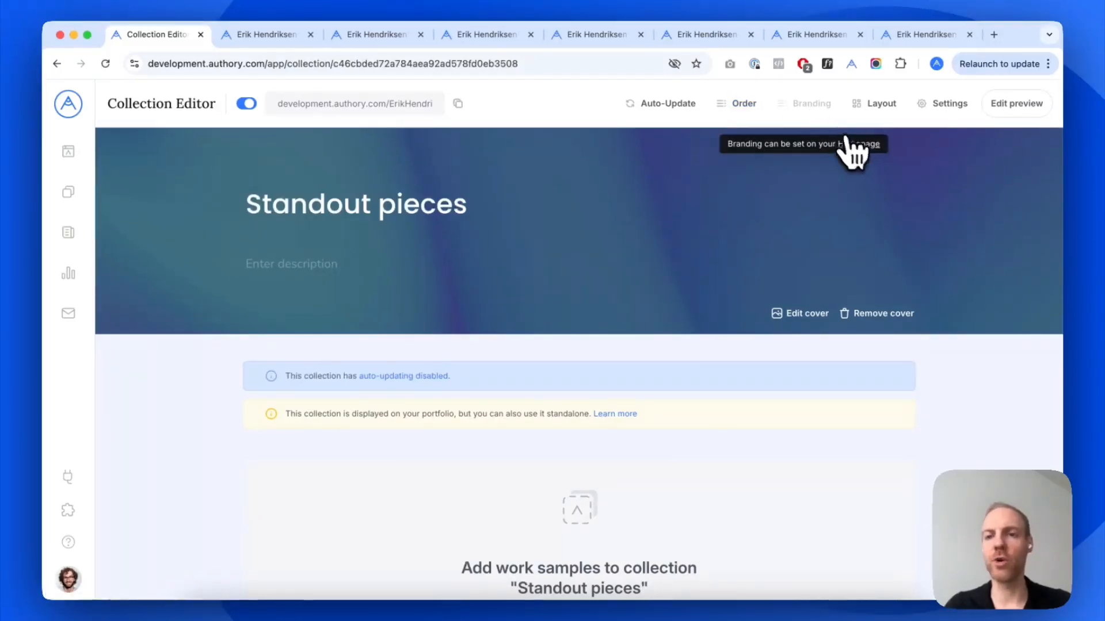
{"action": "scroll", "coordinate": [668, 257], "scroll_direction": "down", "scroll_amount": 10}
{"action": "scroll", "coordinate": [509, 291], "scroll_direction": "up", "scroll_amount": 9}
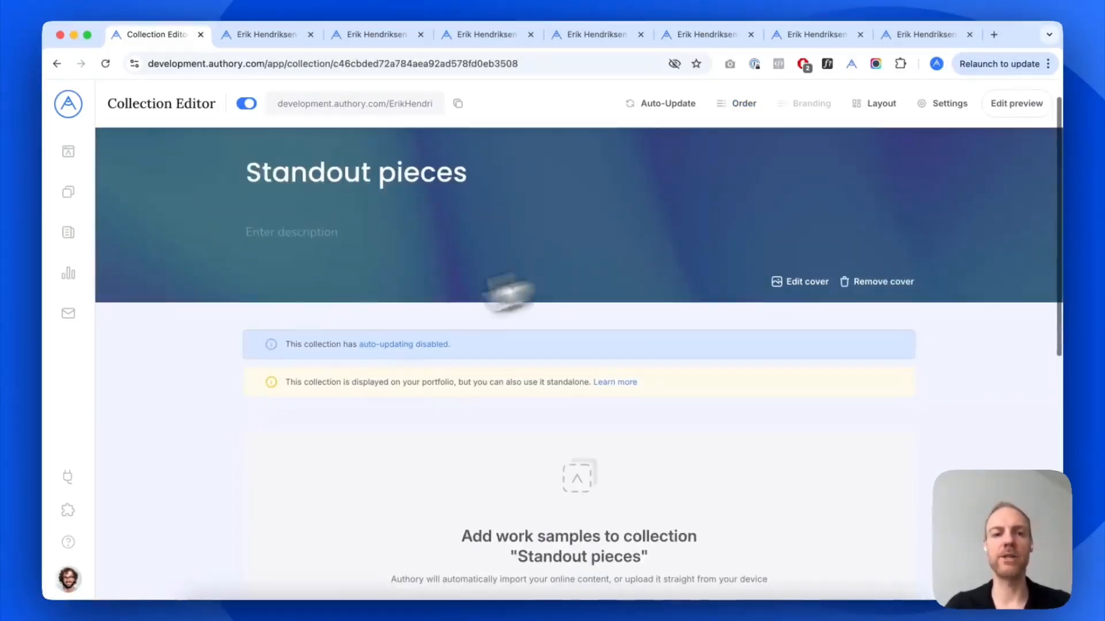
{"action": "scroll", "coordinate": [303, 362], "scroll_direction": "up", "scroll_amount": 1}
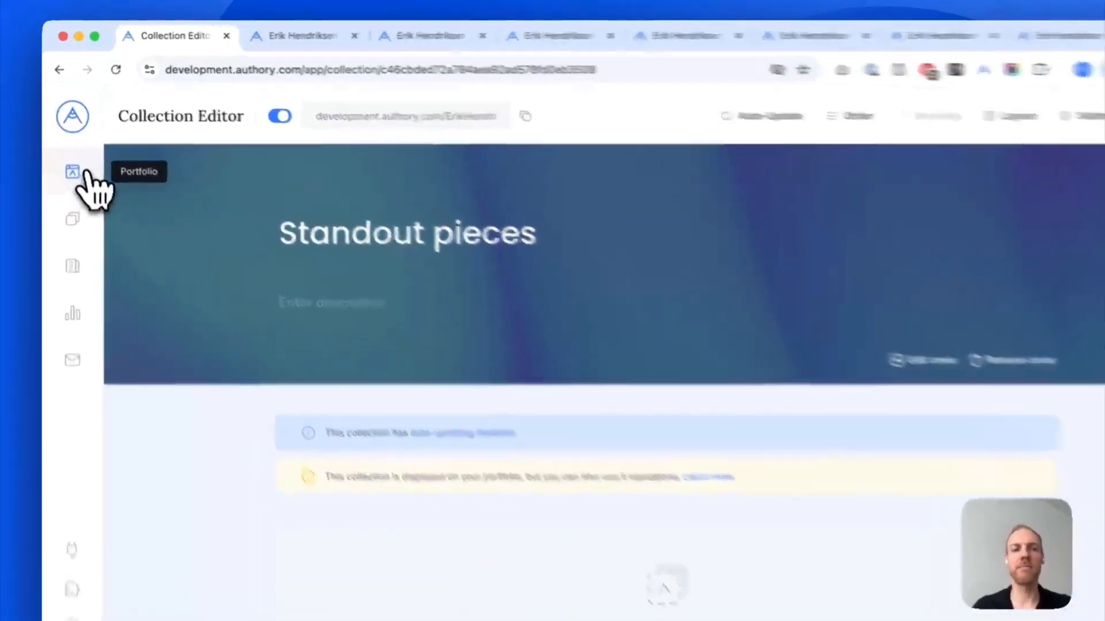
Step: Open the iPads and MacBooks article from the portfolio's All Content collection and examine its page styling
{"action": "left_click", "coordinate": [69, 153]}
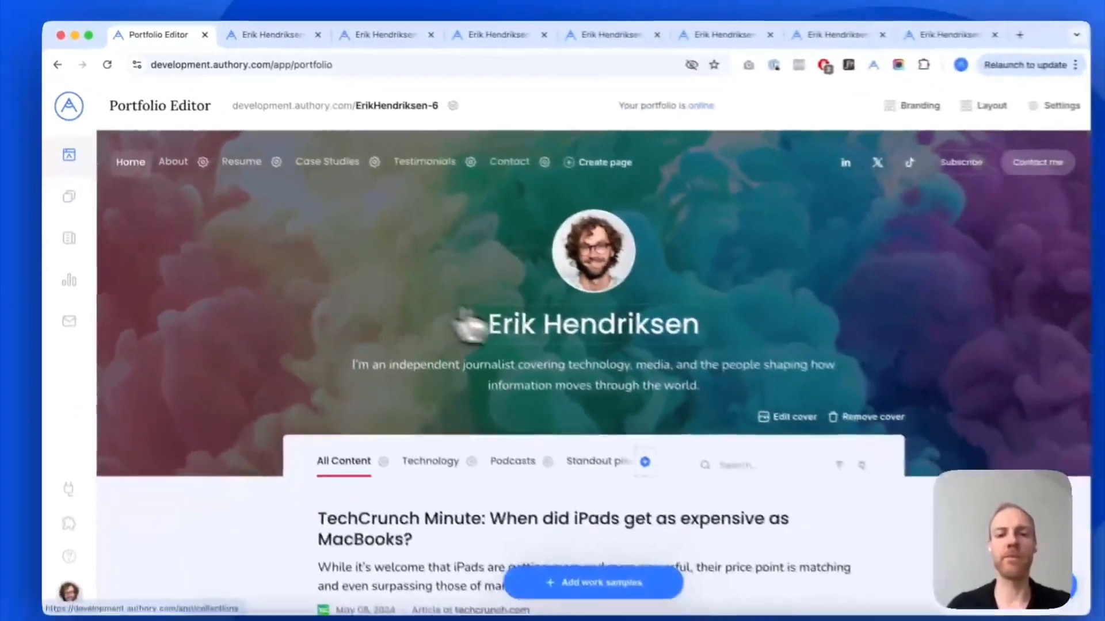
{"action": "scroll", "coordinate": [659, 409], "scroll_direction": "down", "scroll_amount": 5}
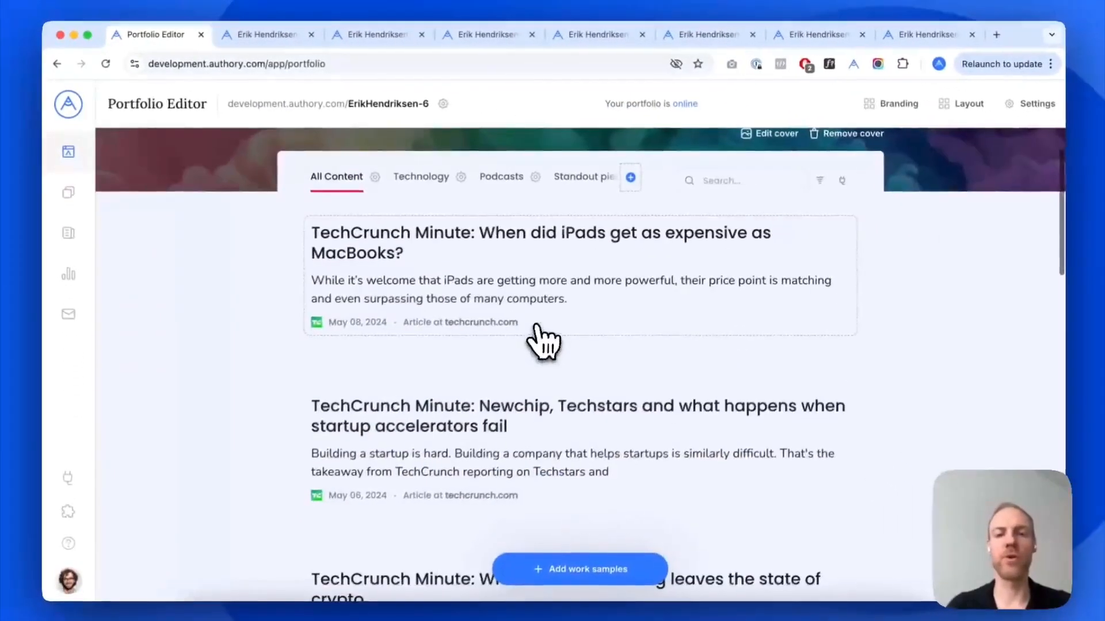
{"action": "right_click", "coordinate": [567, 275]}
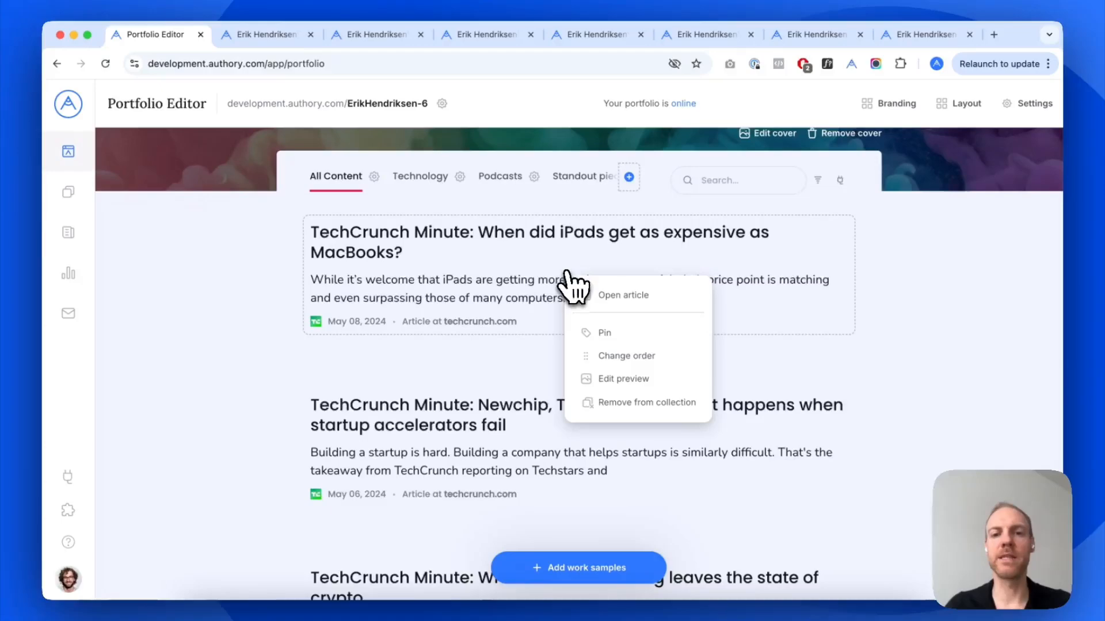
{"action": "left_click", "coordinate": [624, 296]}
{"action": "scroll", "coordinate": [637, 308], "scroll_direction": "down", "scroll_amount": 15}
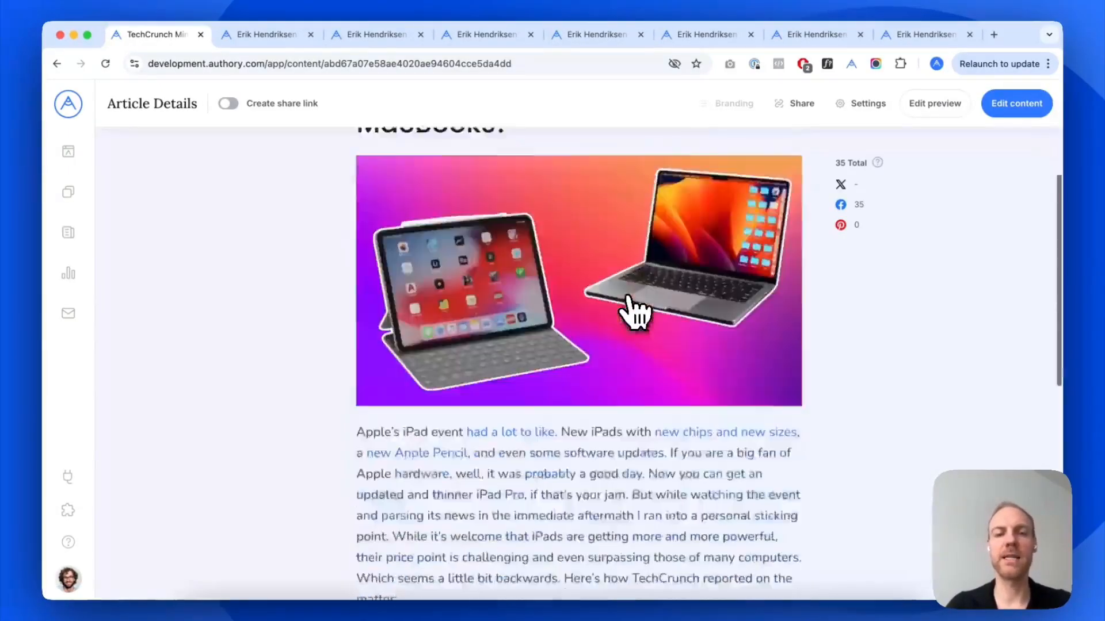
{"action": "scroll", "coordinate": [391, 368], "scroll_direction": "up", "scroll_amount": 12}
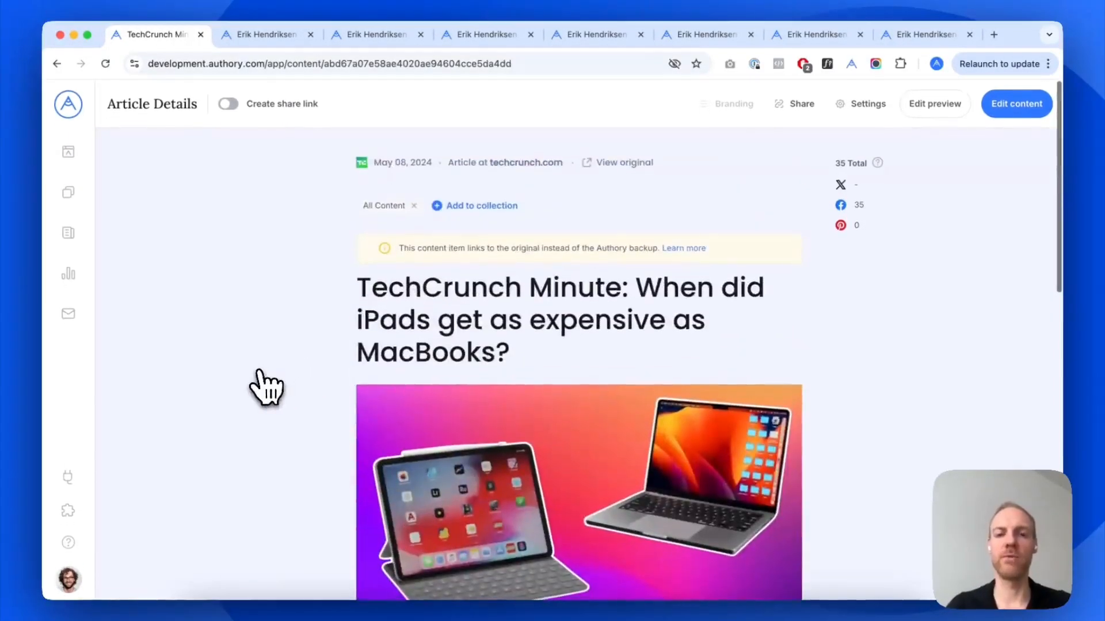
{"action": "scroll", "coordinate": [368, 368], "scroll_direction": "down", "scroll_amount": 8}
{"action": "scroll", "coordinate": [391, 368], "scroll_direction": "down", "scroll_amount": 3}
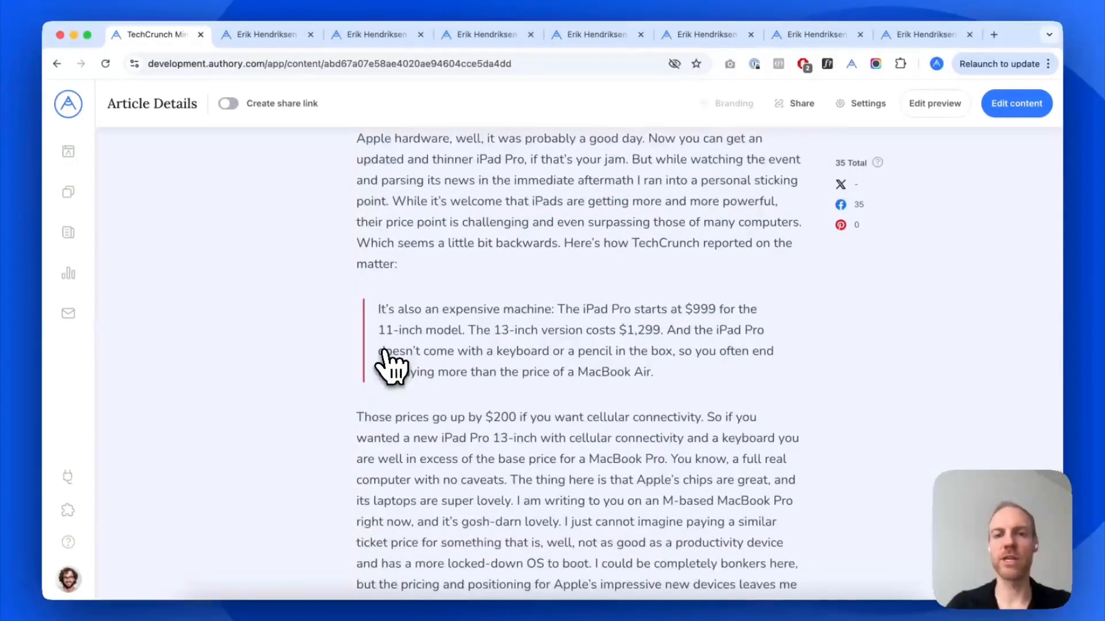
{"action": "scroll", "coordinate": [392, 366], "scroll_direction": "up", "scroll_amount": 2}
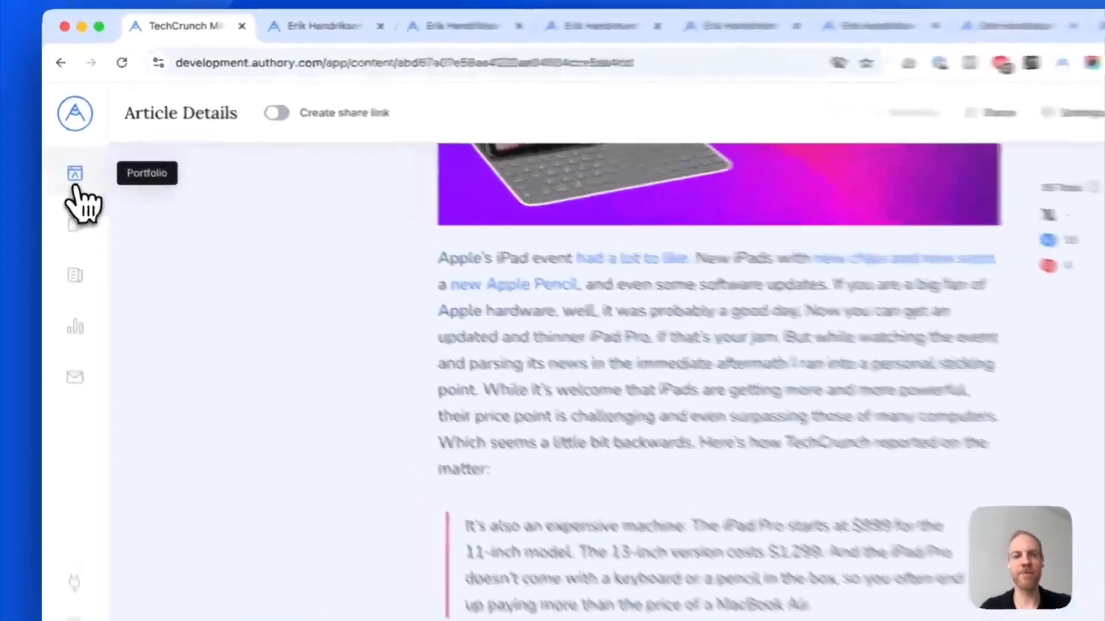
Step: Return to the portfolio's home page in the editor and look over the saved design
{"action": "left_click", "coordinate": [68, 163]}
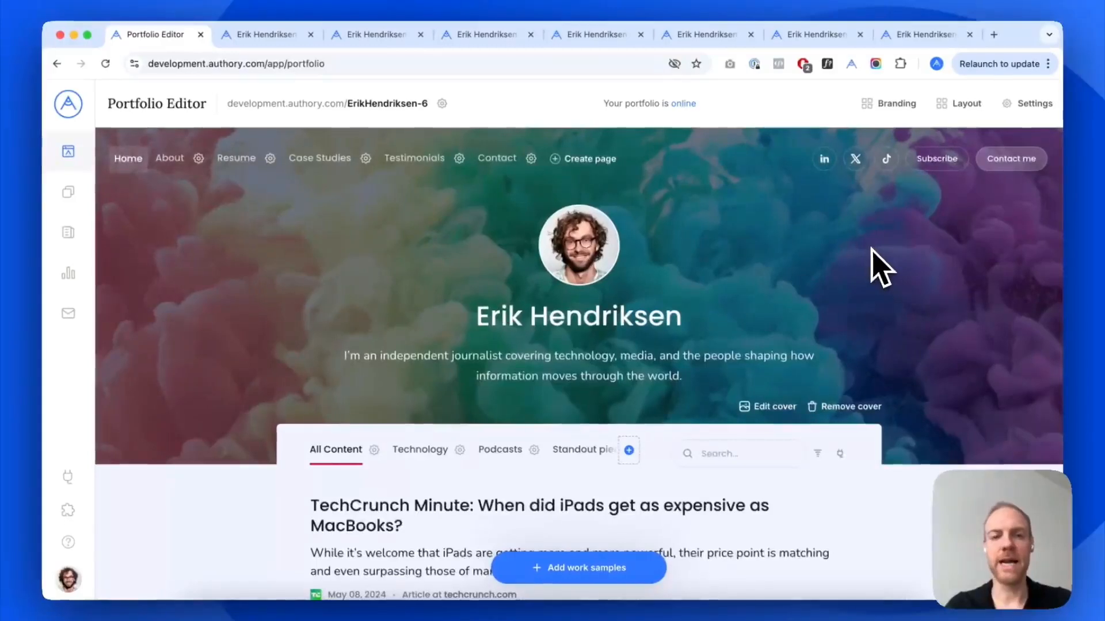
{"action": "scroll", "coordinate": [878, 264], "scroll_direction": "down", "scroll_amount": 2}
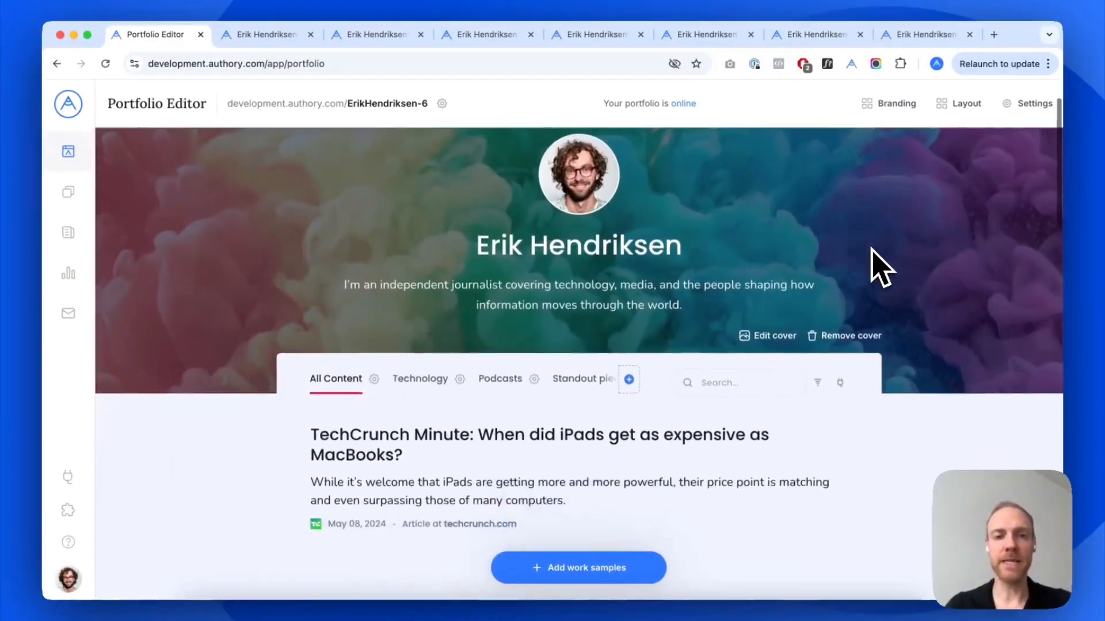
Step: Switch from the editor to the first example portfolio, ending in -1, and examine its wavy purple cover and two-column content grid
{"action": "scroll", "coordinate": [880, 267], "scroll_direction": "up", "scroll_amount": 2}
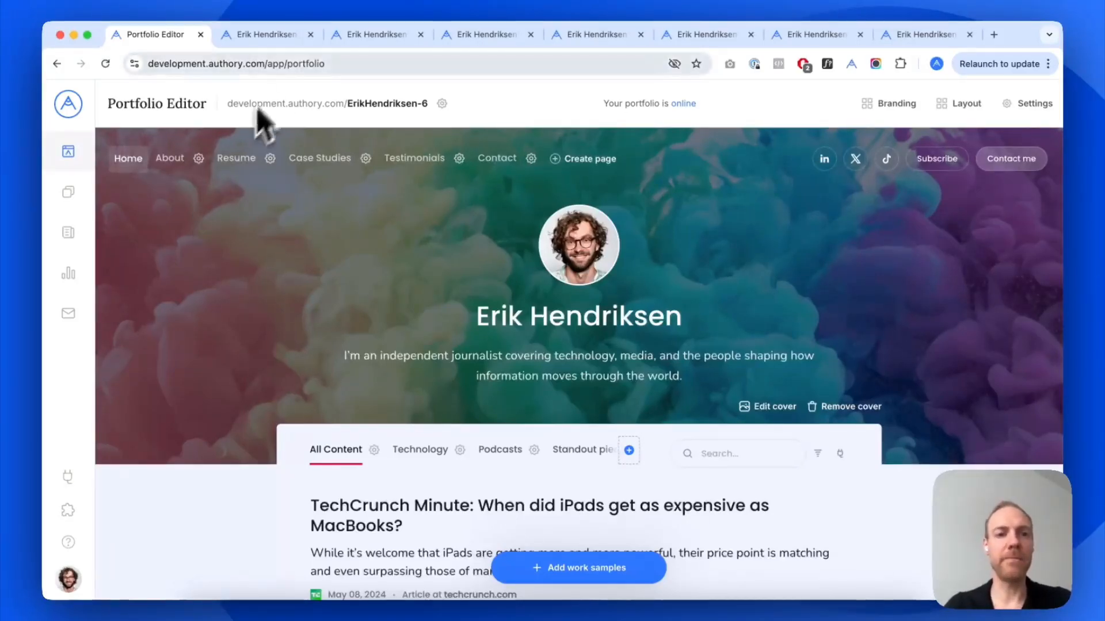
{"action": "left_click", "coordinate": [264, 40]}
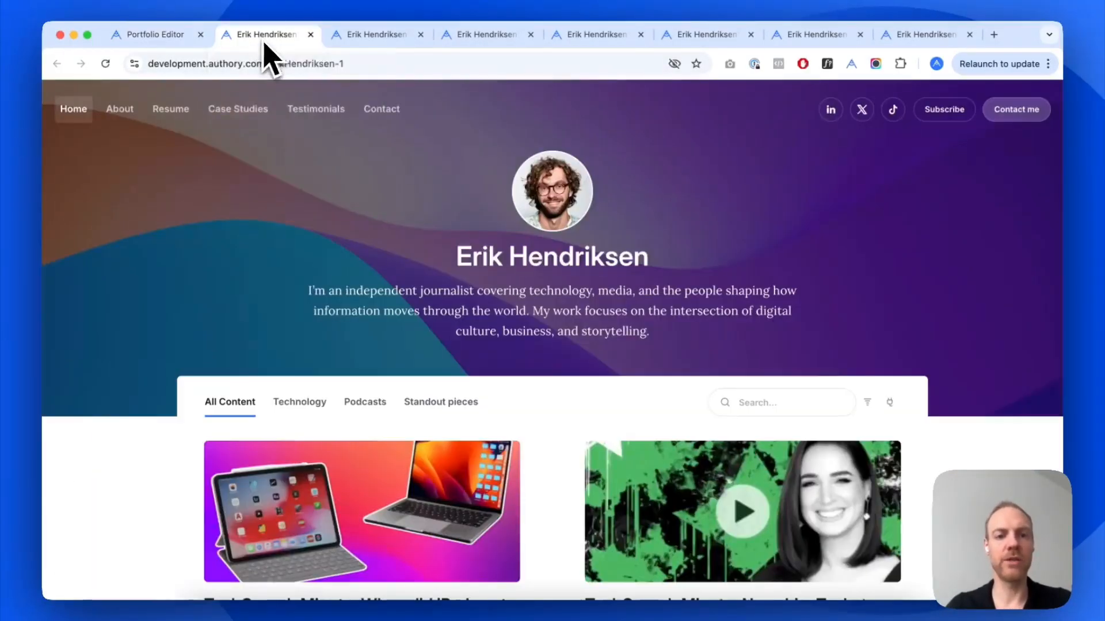
{"action": "scroll", "coordinate": [225, 218], "scroll_direction": "down", "scroll_amount": 2}
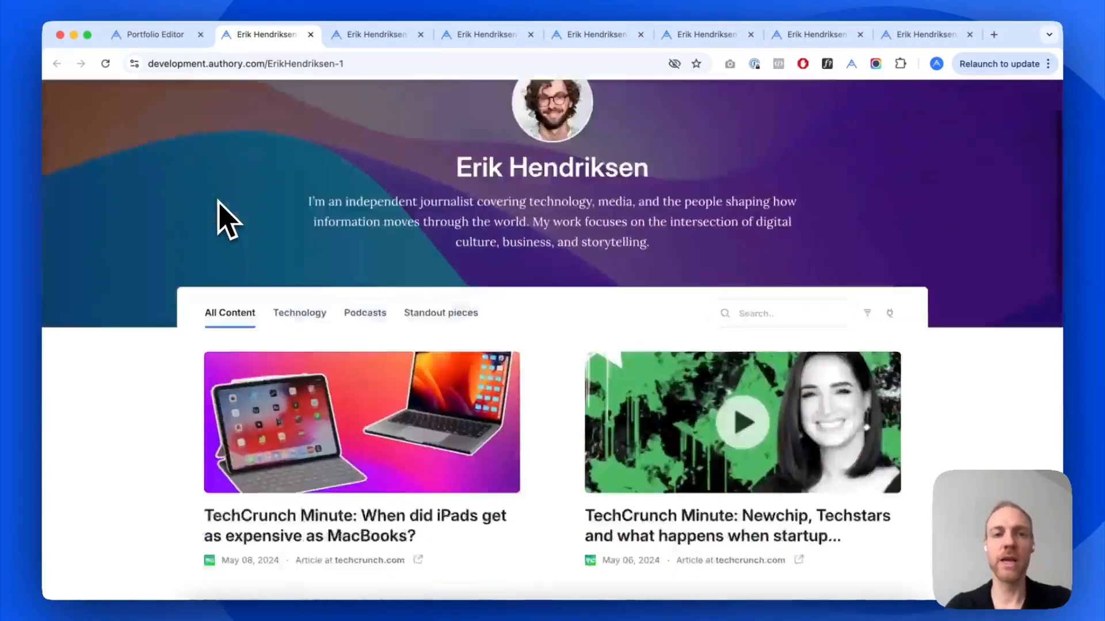
{"action": "scroll", "coordinate": [225, 219], "scroll_direction": "up", "scroll_amount": 2}
Step: Open the example portfolio ending in -2 and examine its sidebar layout and three-column article cards
{"action": "left_click", "coordinate": [366, 44]}
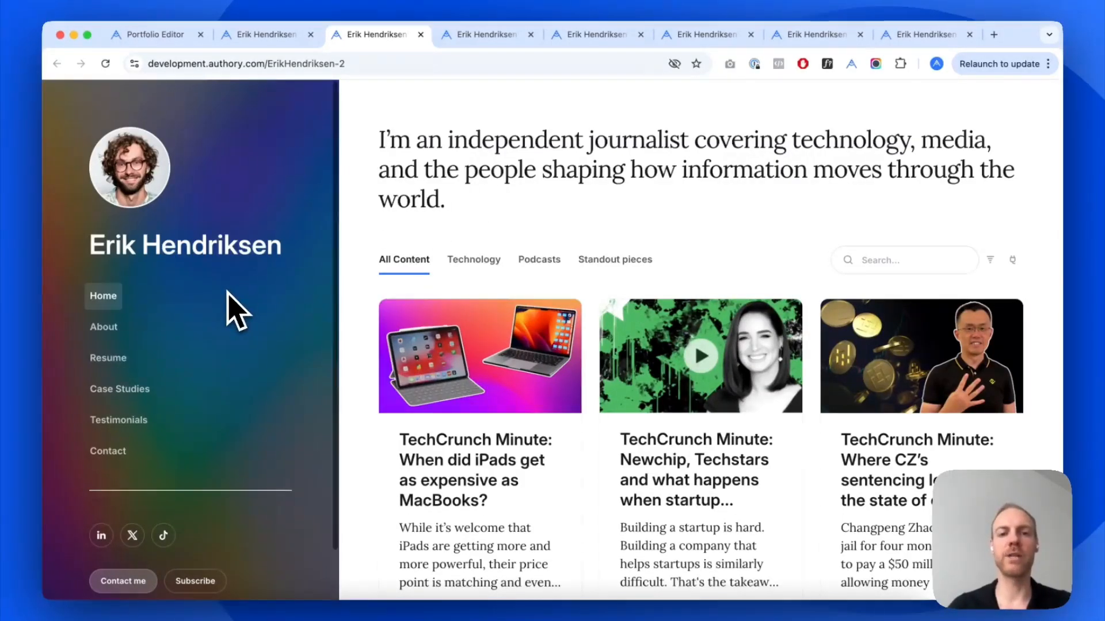
{"action": "scroll", "coordinate": [493, 254], "scroll_direction": "down", "scroll_amount": 15}
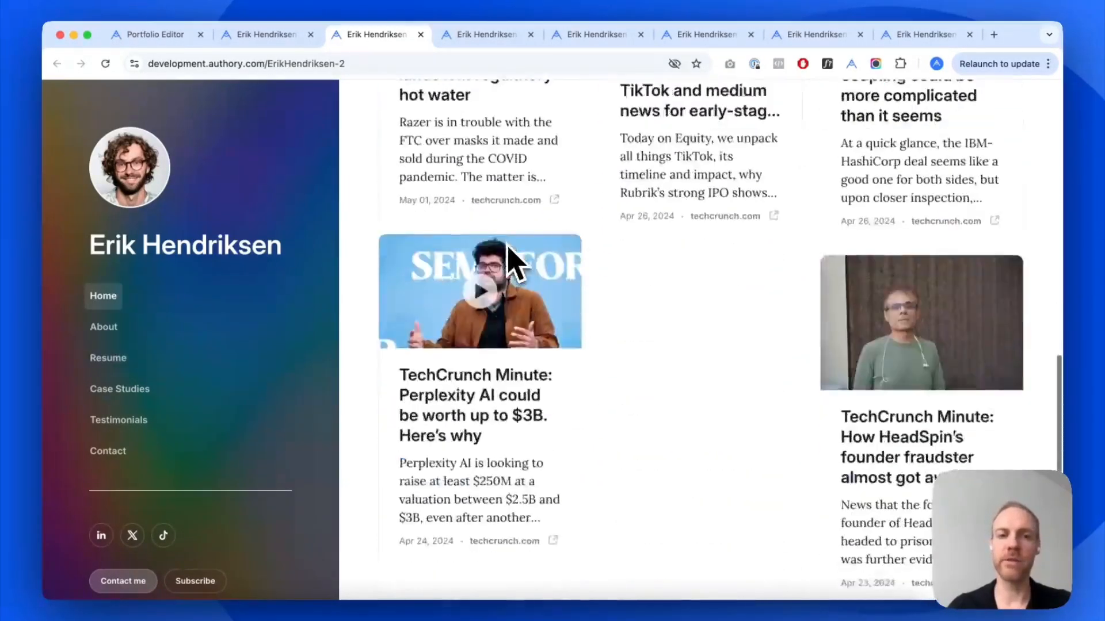
{"action": "scroll", "coordinate": [508, 259], "scroll_direction": "up", "scroll_amount": 15}
Step: Open the pink example portfolio ending in -4 and examine its monospaced headings and large-image content layout
{"action": "left_click", "coordinate": [486, 36]}
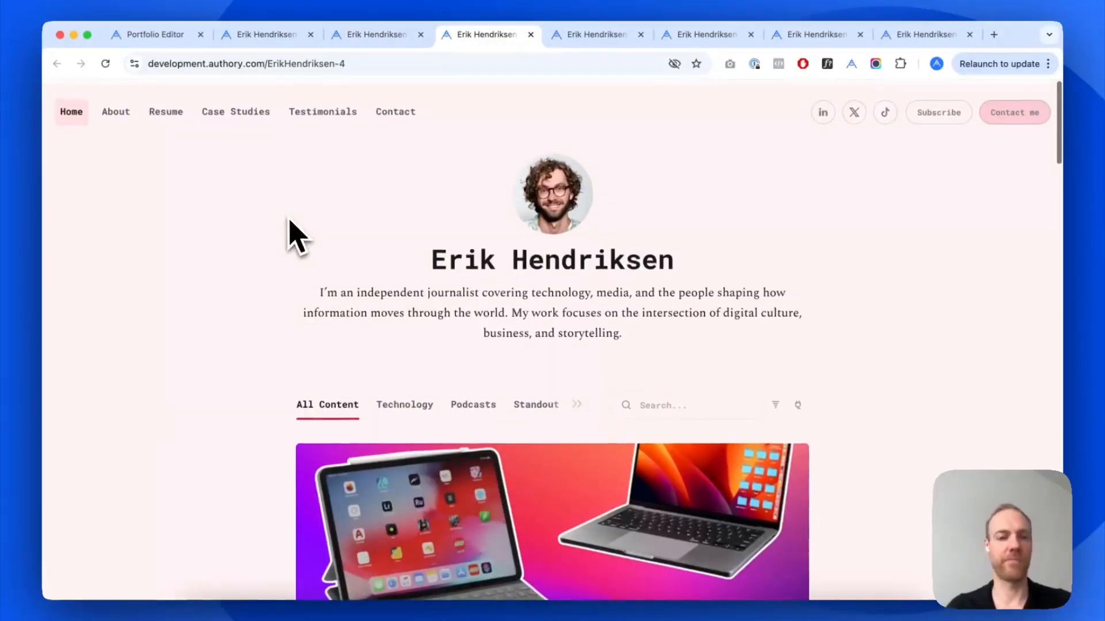
{"action": "scroll", "coordinate": [288, 233], "scroll_direction": "down", "scroll_amount": 10}
{"action": "scroll", "coordinate": [288, 235], "scroll_direction": "up", "scroll_amount": 10}
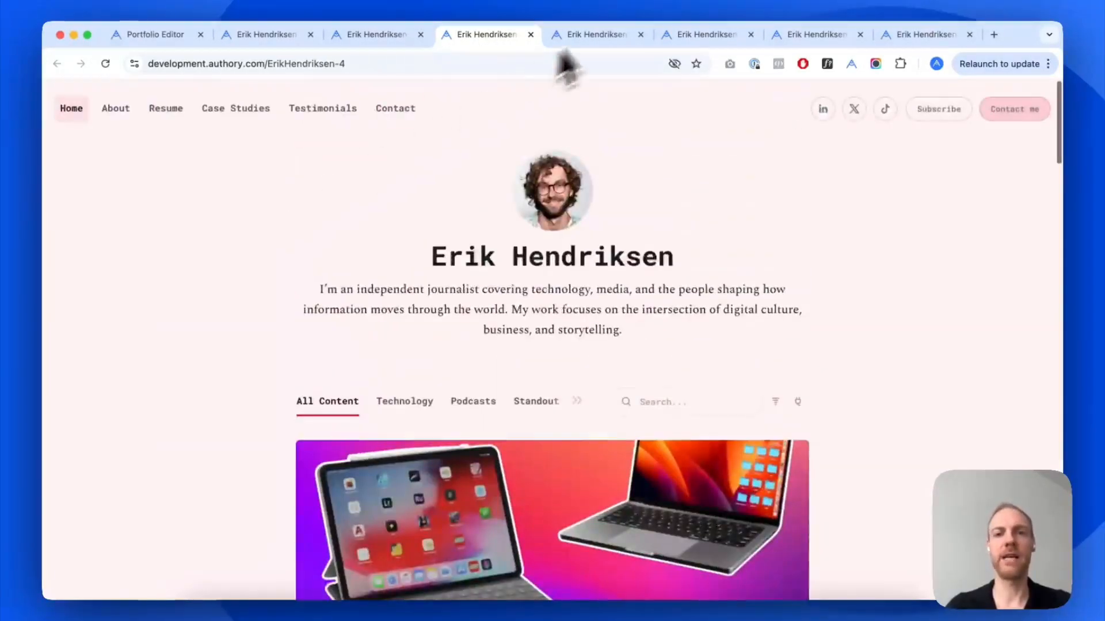
Step: Open the example portfolio ending in -5 and examine its fountain pen cover and article list with thumbnails
{"action": "left_click", "coordinate": [623, 40]}
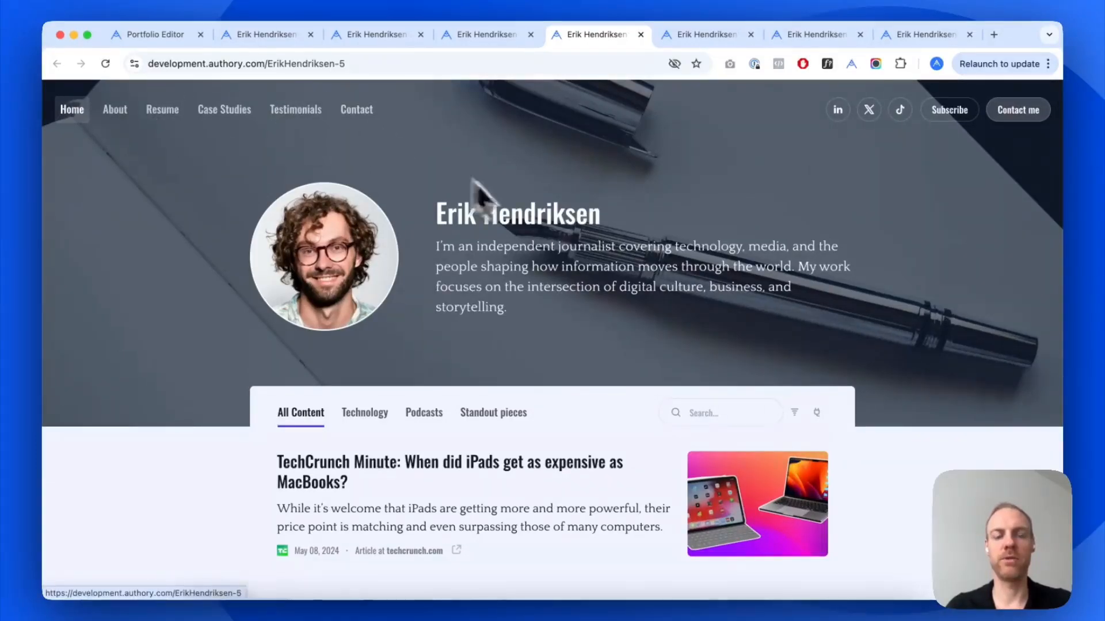
{"action": "scroll", "coordinate": [604, 217], "scroll_direction": "down", "scroll_amount": 9}
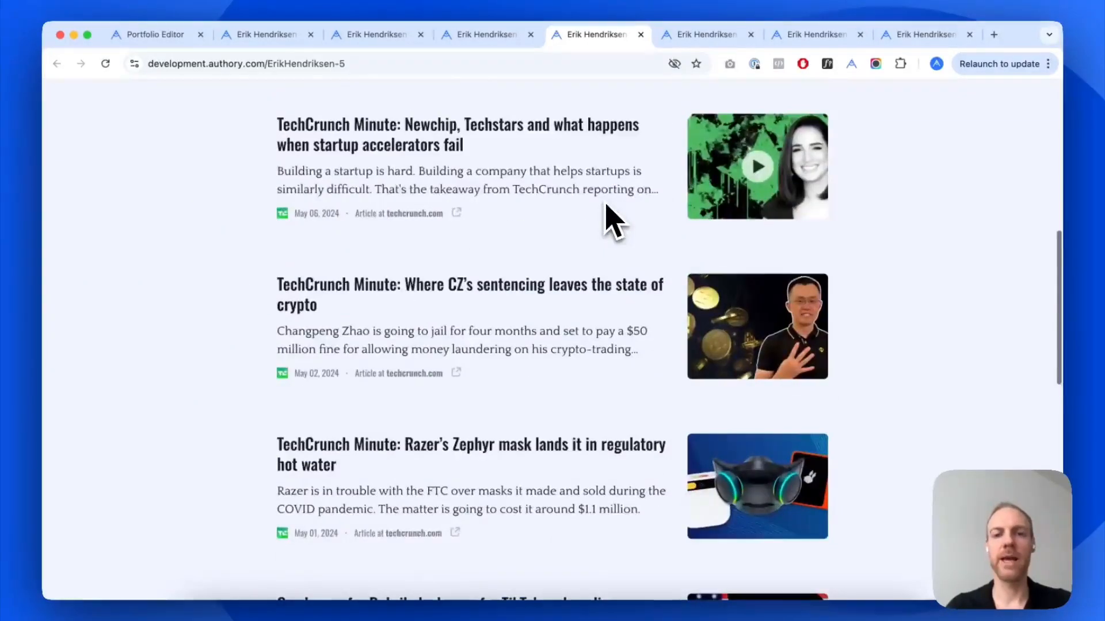
{"action": "scroll", "coordinate": [607, 218], "scroll_direction": "up", "scroll_amount": 8}
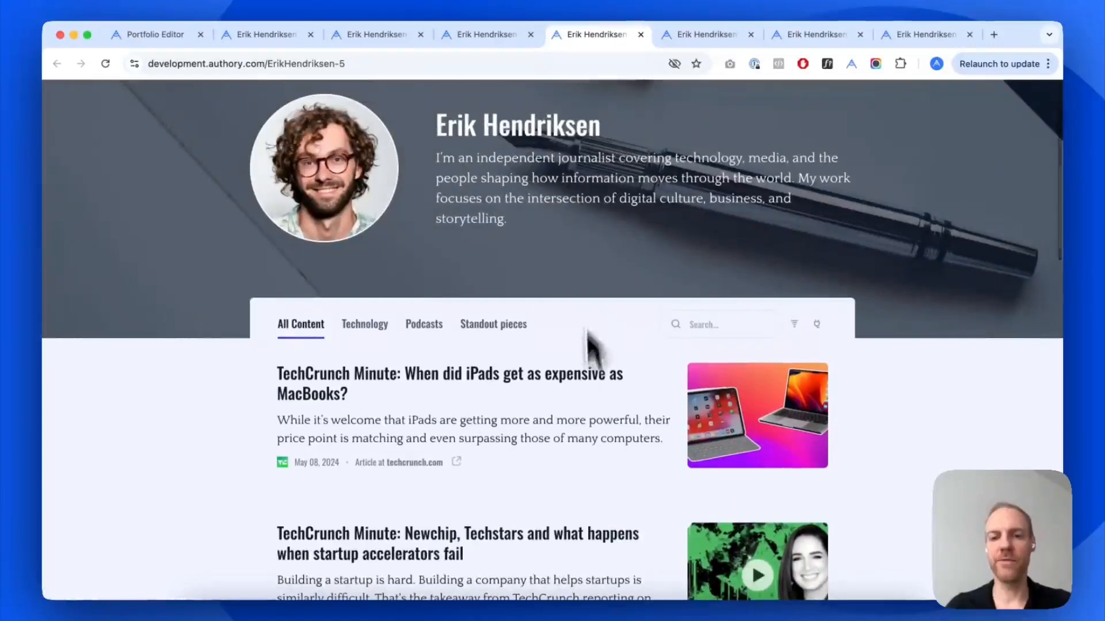
Step: Open the cream-coloured example portfolio ending in -7 and examine its sidebar and collection cards
{"action": "left_click", "coordinate": [719, 35]}
{"action": "scroll", "coordinate": [352, 300], "scroll_direction": "down", "scroll_amount": 3}
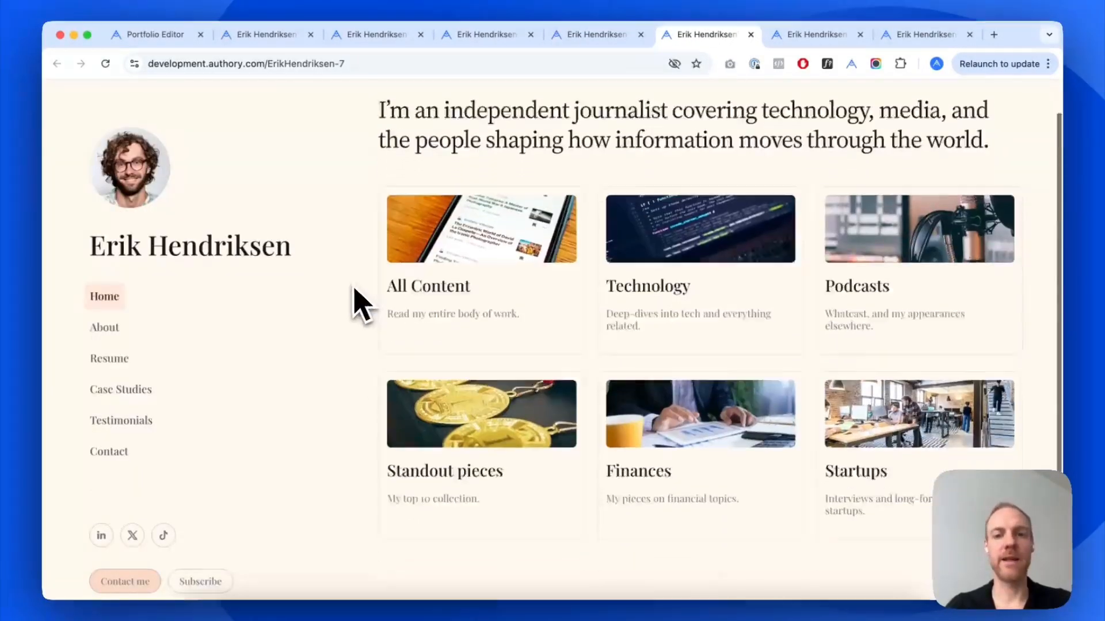
{"action": "scroll", "coordinate": [359, 303], "scroll_direction": "up", "scroll_amount": 3}
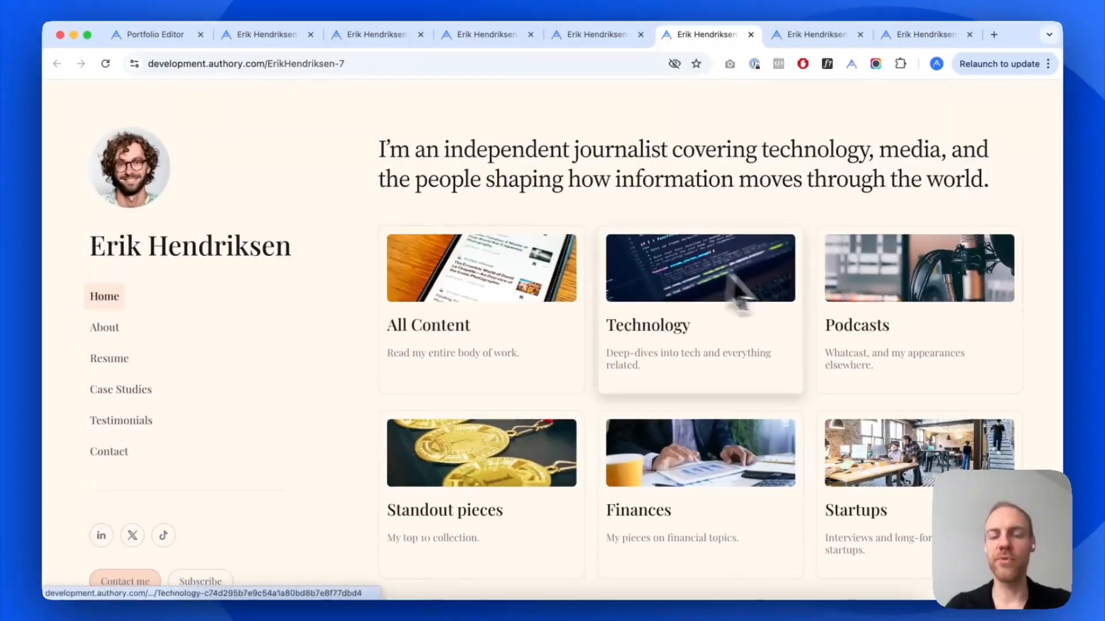
Step: On the portfolio with the pen cover, browse the Technology, Podcasts and Standout pieces collections, then return to All Content
{"action": "left_click", "coordinate": [598, 36]}
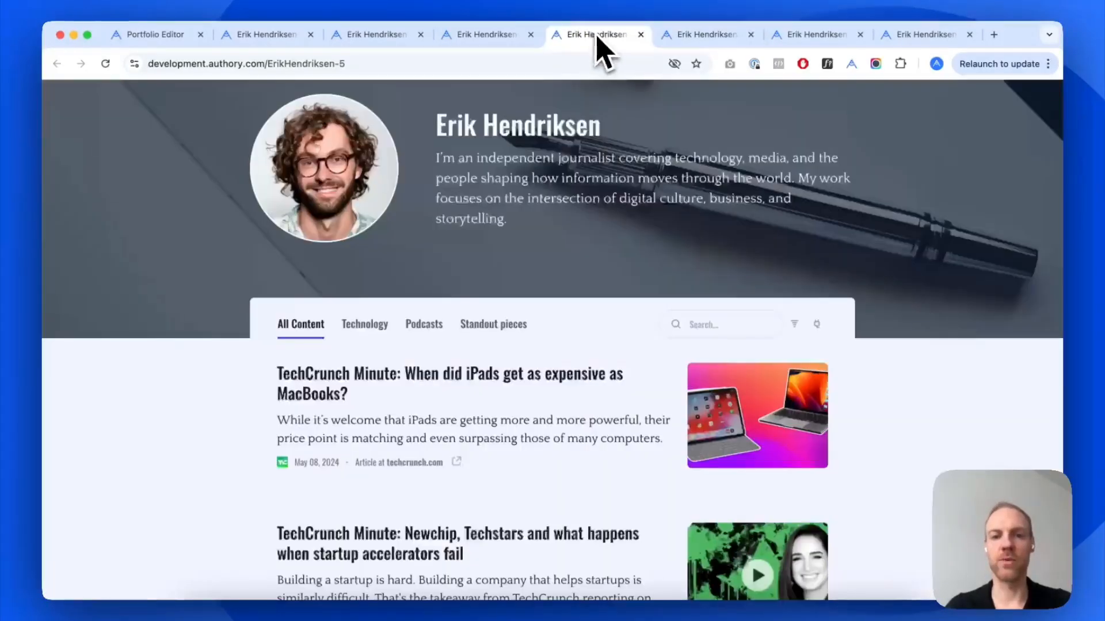
{"action": "left_click", "coordinate": [369, 325]}
{"action": "left_click", "coordinate": [420, 326]}
{"action": "left_click", "coordinate": [496, 325]}
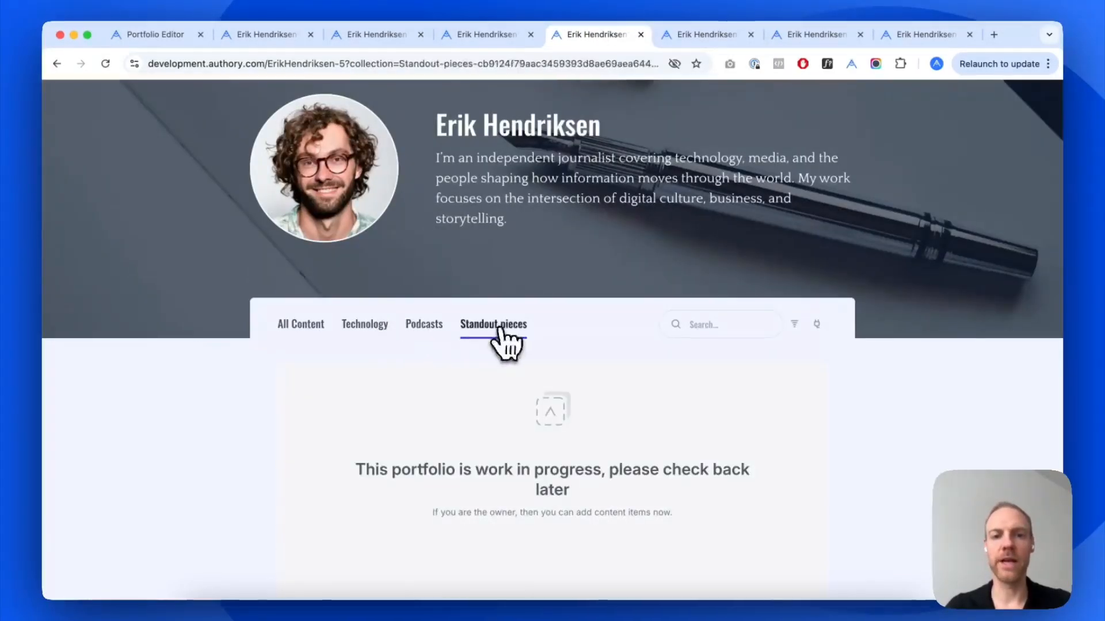
{"action": "left_click", "coordinate": [316, 326]}
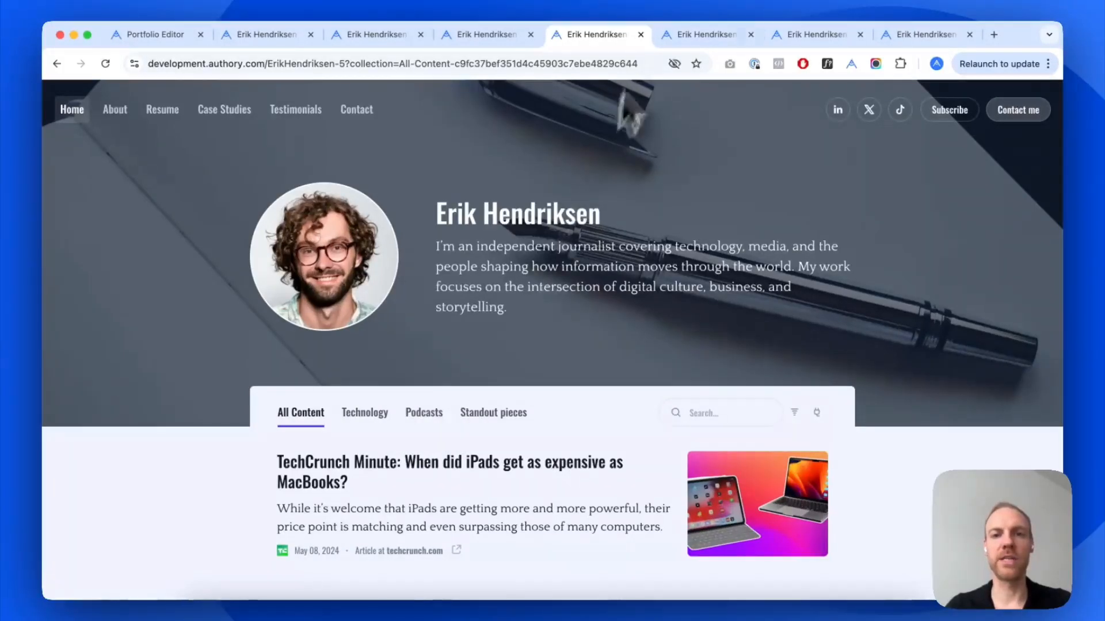
Step: Go back to the cream-coloured portfolio and compare its collection overview with the tabbed collections
{"action": "left_click", "coordinate": [690, 36]}
{"action": "scroll", "coordinate": [944, 291], "scroll_direction": "down", "scroll_amount": 3}
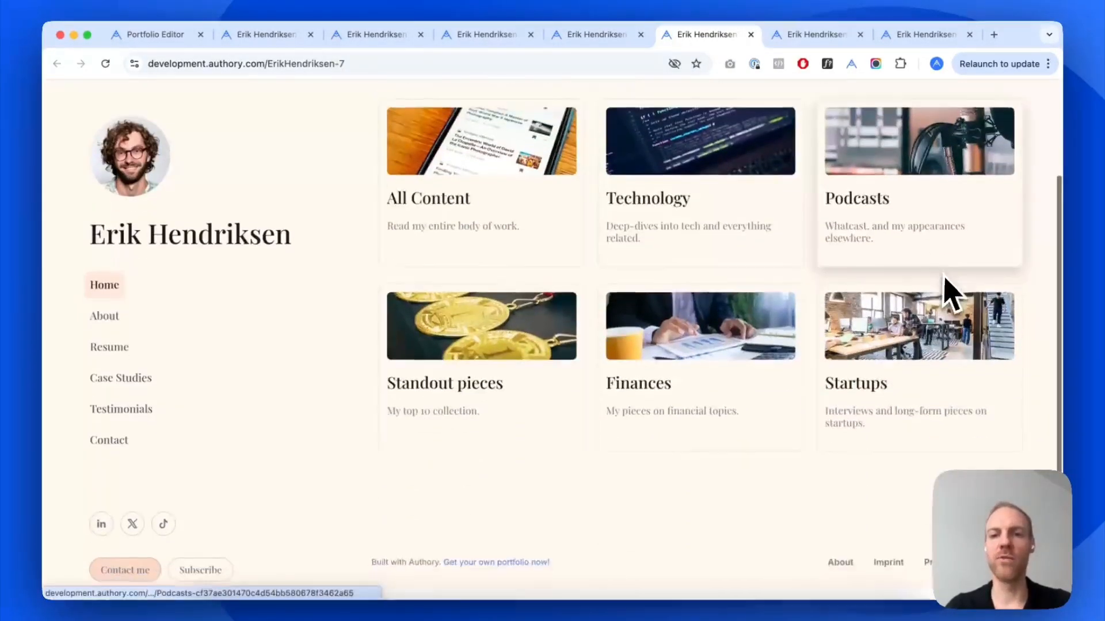
{"action": "scroll", "coordinate": [949, 291], "scroll_direction": "up", "scroll_amount": 3}
Step: Open the dark blue example portfolio ending in -8 and examine its header and outlined article cards down the page
{"action": "left_click", "coordinate": [823, 36]}
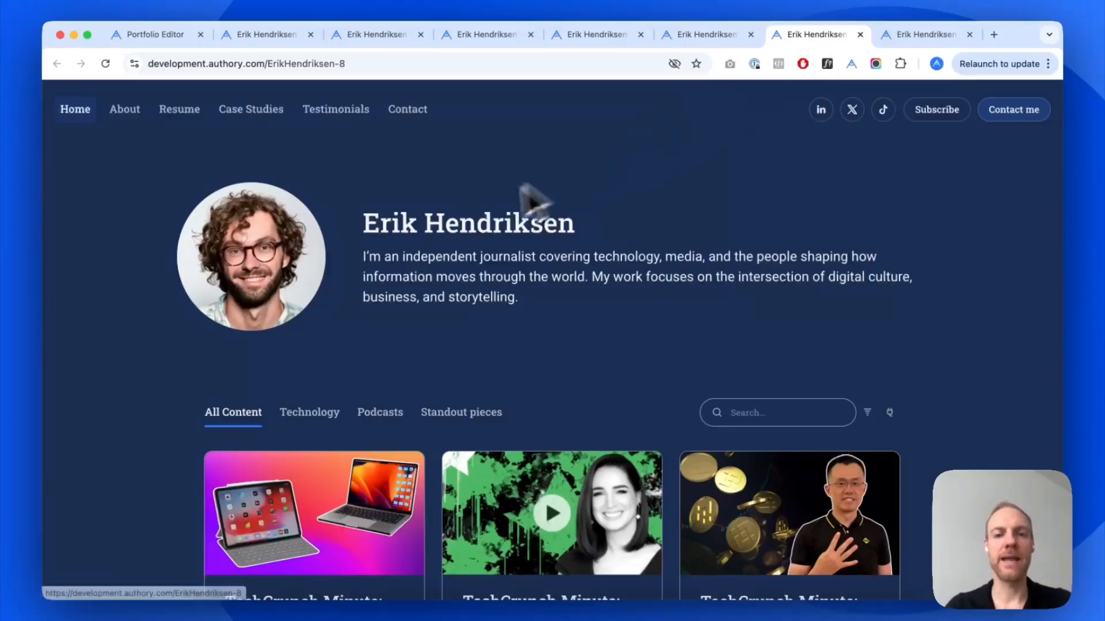
{"action": "scroll", "coordinate": [476, 230], "scroll_direction": "down", "scroll_amount": 4}
{"action": "scroll", "coordinate": [476, 230], "scroll_direction": "down", "scroll_amount": 5}
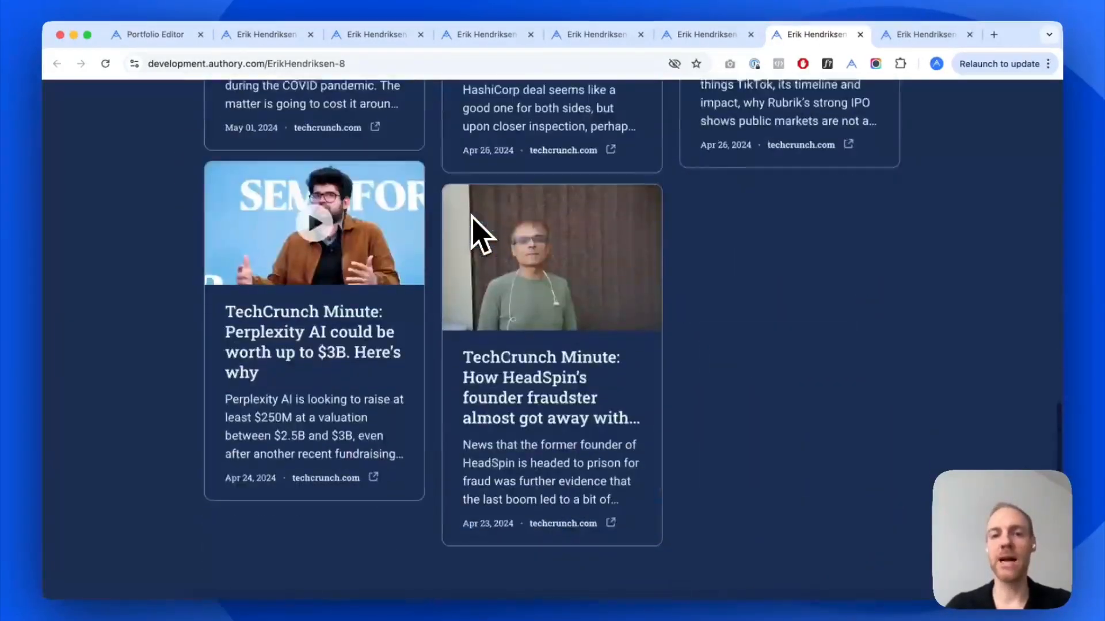
{"action": "scroll", "coordinate": [474, 229], "scroll_direction": "up", "scroll_amount": 7}
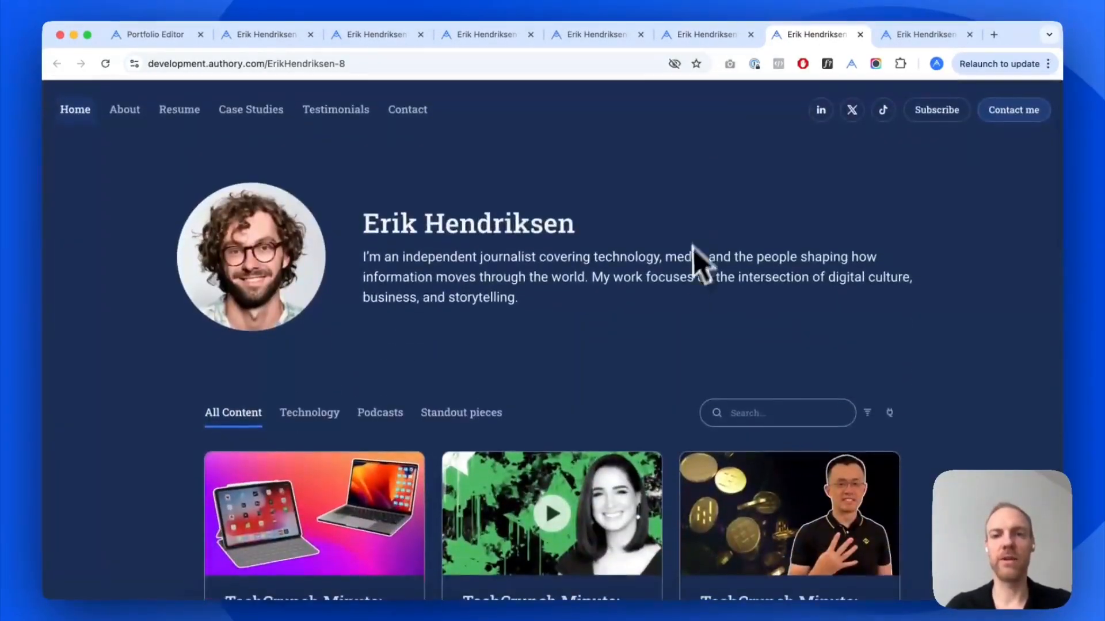
Step: Open the example portfolio ending in -9 and examine its open-book cover, serif headings and article list
{"action": "left_click", "coordinate": [920, 35]}
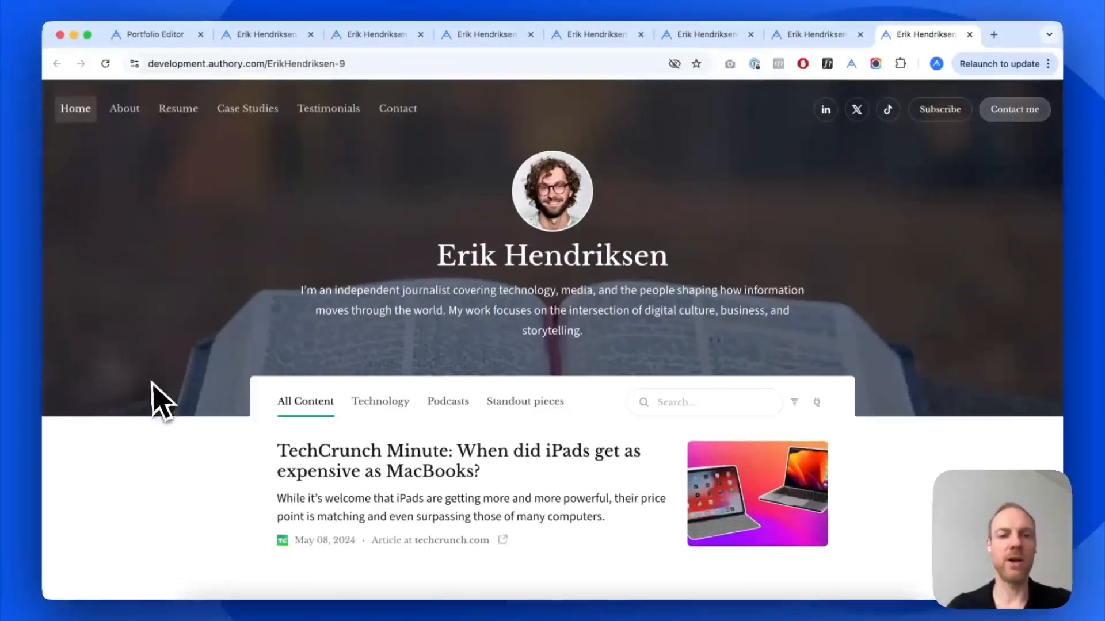
{"action": "scroll", "coordinate": [157, 404], "scroll_direction": "down", "scroll_amount": 8}
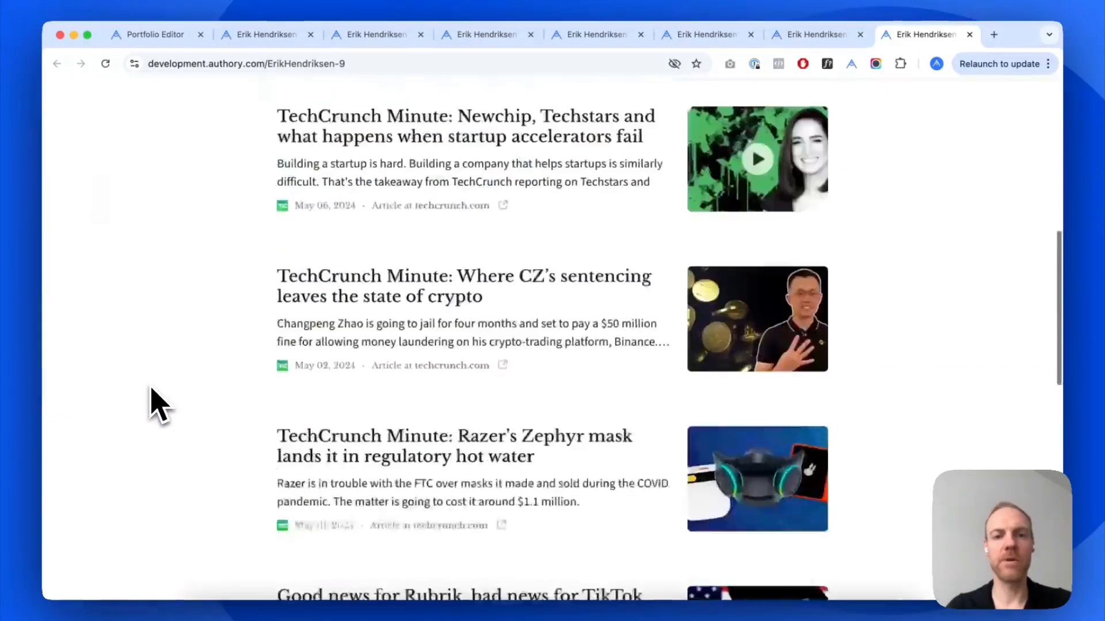
{"action": "scroll", "coordinate": [157, 405], "scroll_direction": "up", "scroll_amount": 6}
{"action": "scroll", "coordinate": [157, 405], "scroll_direction": "down", "scroll_amount": 6}
{"action": "scroll", "coordinate": [157, 406], "scroll_direction": "up", "scroll_amount": 2}
{"action": "scroll", "coordinate": [156, 404], "scroll_direction": "up", "scroll_amount": 7}
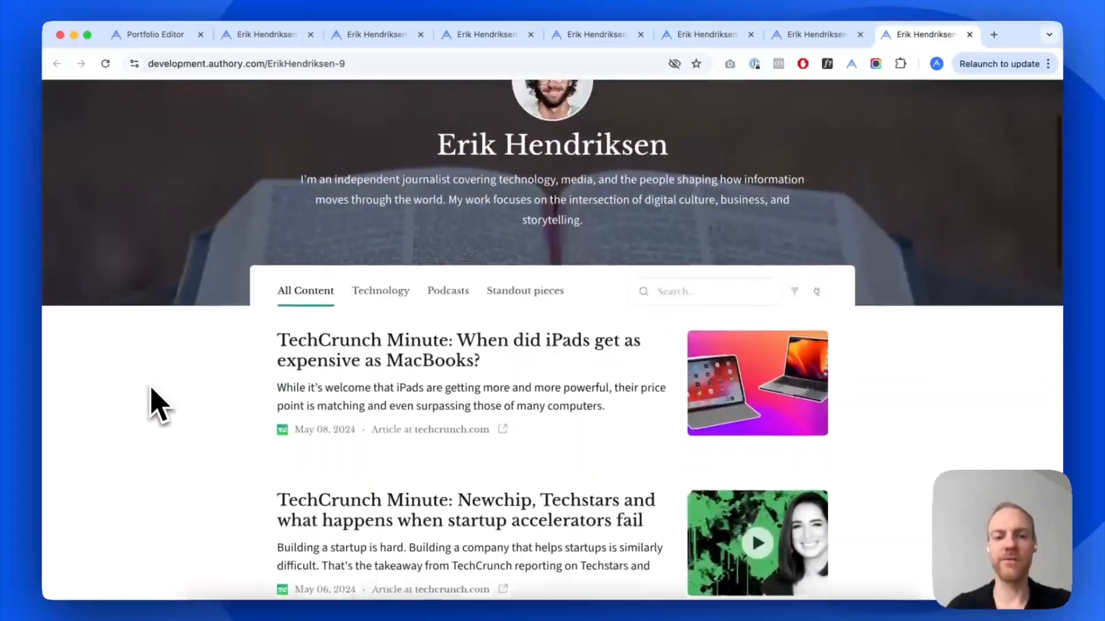